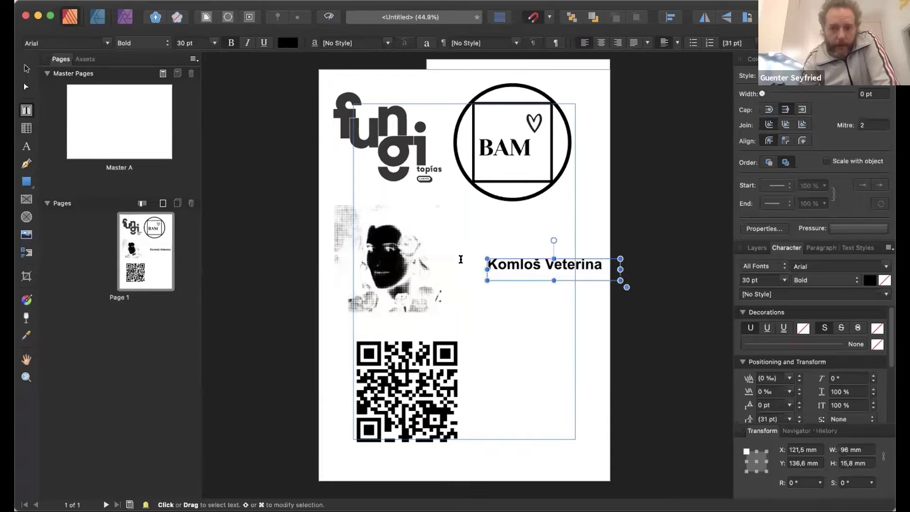
Step: Change the font of the entire text line beside the portrait to Arial Black
key(super+a)
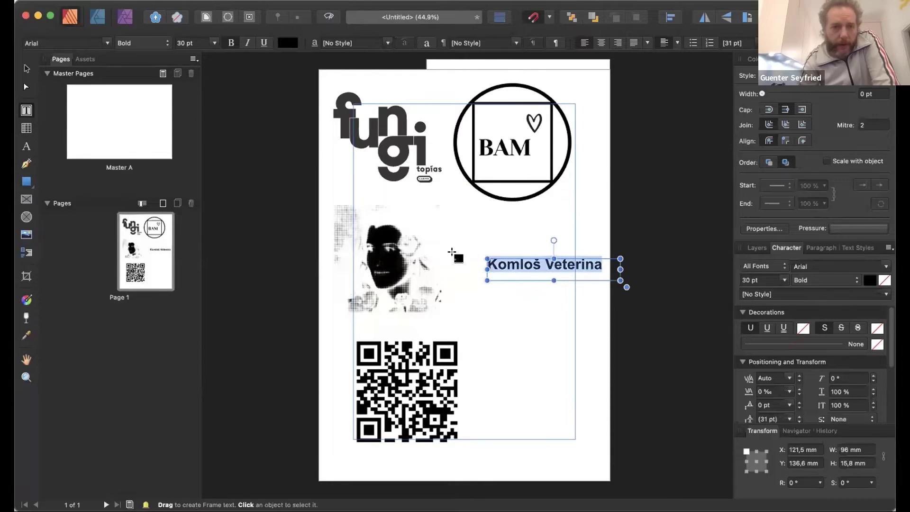
click(106, 41)
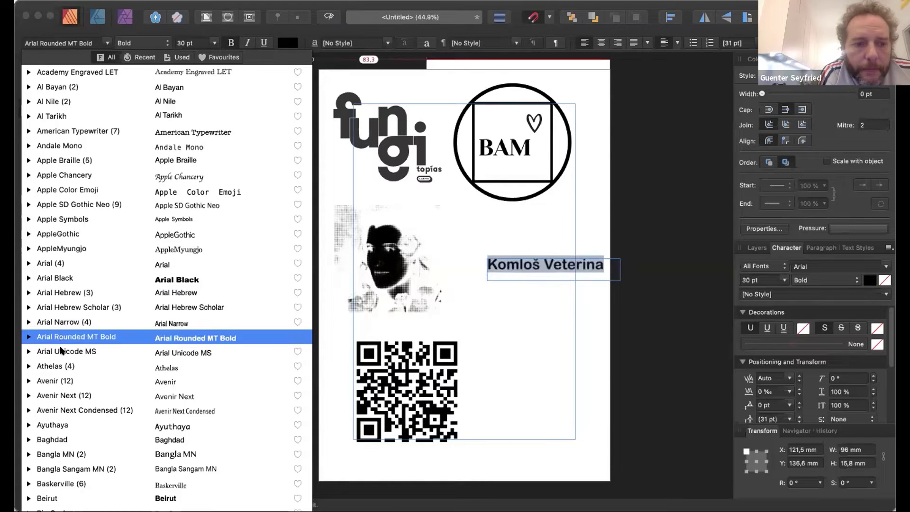
scroll(60, 350, down, 5)
scroll(60, 350, down, 7)
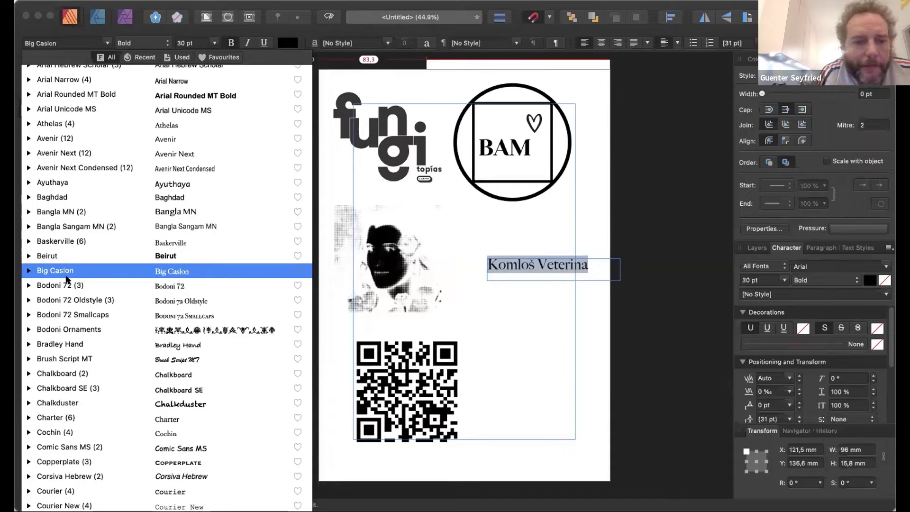
scroll(76, 308, down, 5)
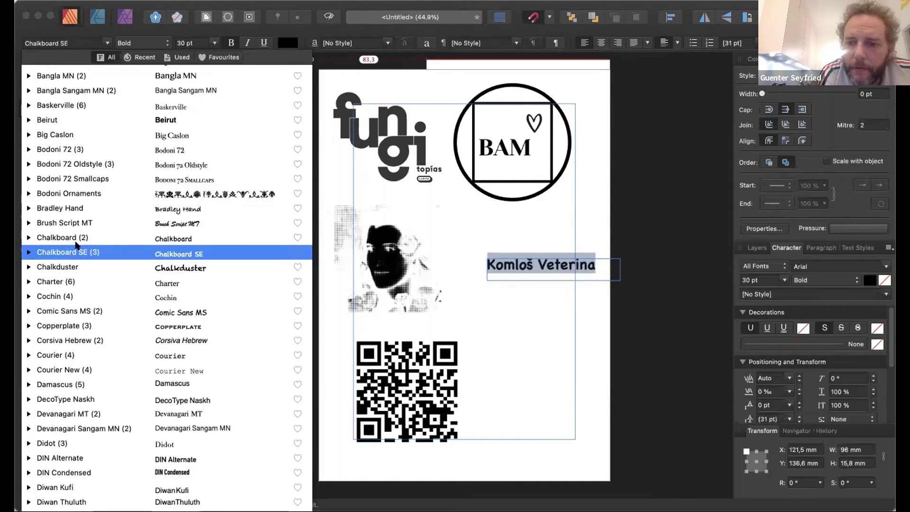
scroll(76, 279, down, 3)
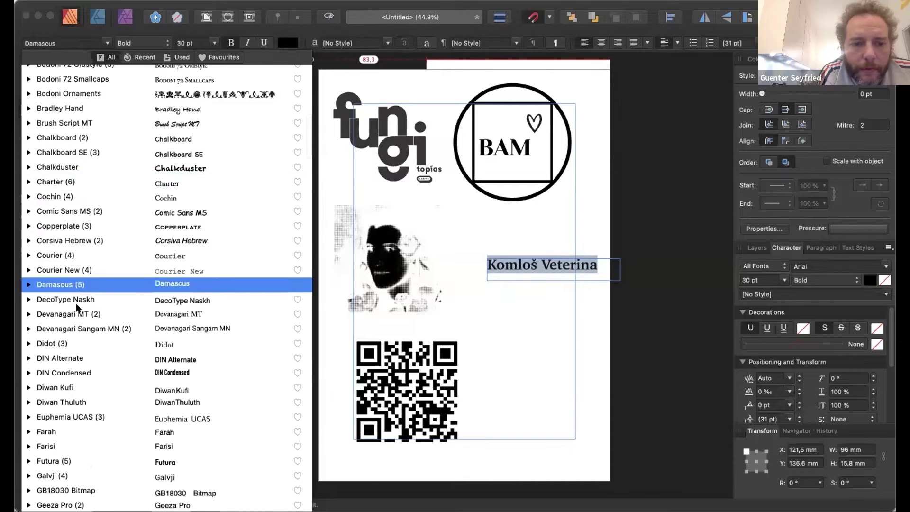
scroll(68, 353, down, 8)
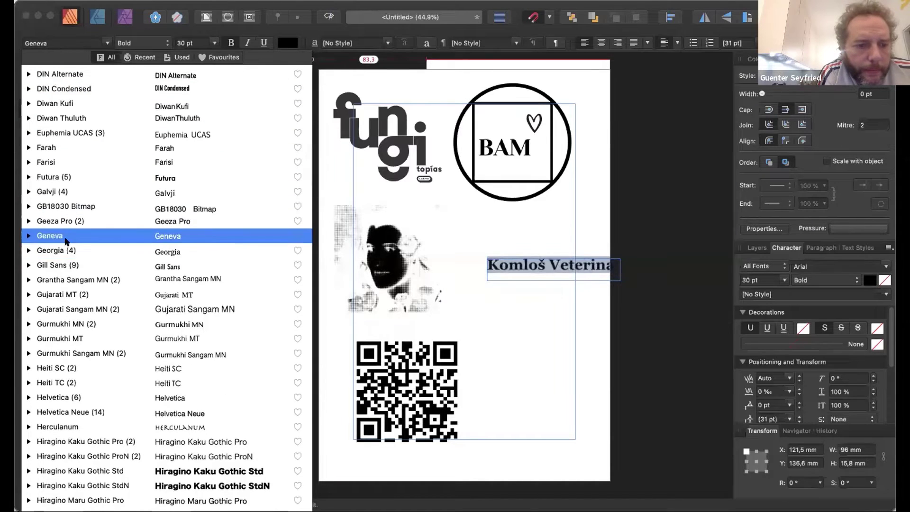
scroll(65, 242, down, 7)
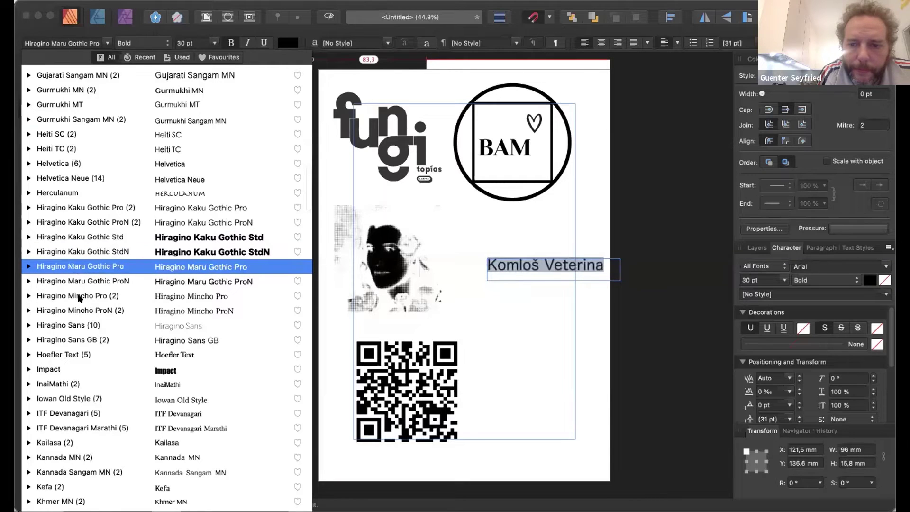
scroll(79, 311, down, 3)
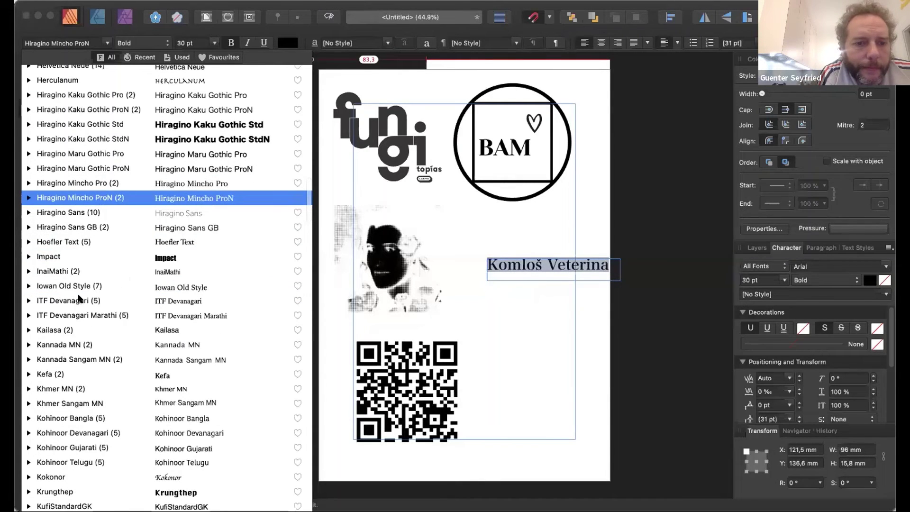
scroll(86, 317, down, 3)
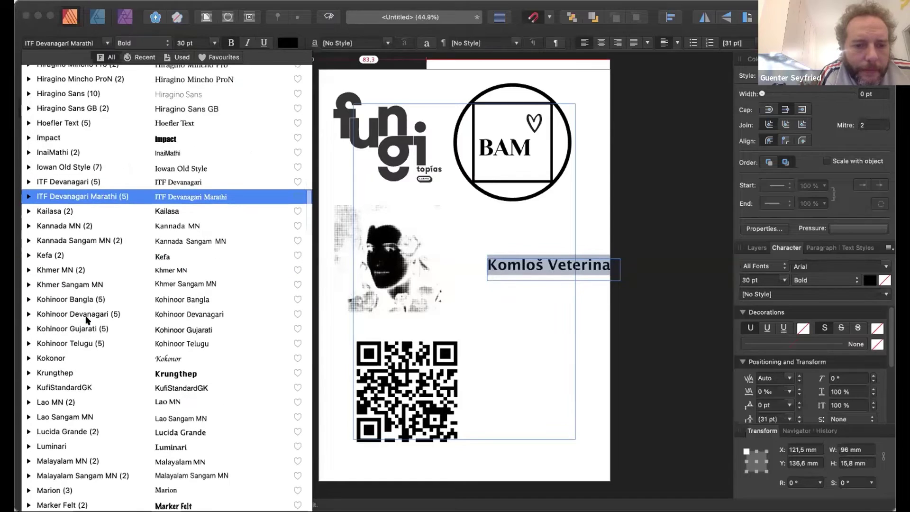
scroll(87, 319, down, 6)
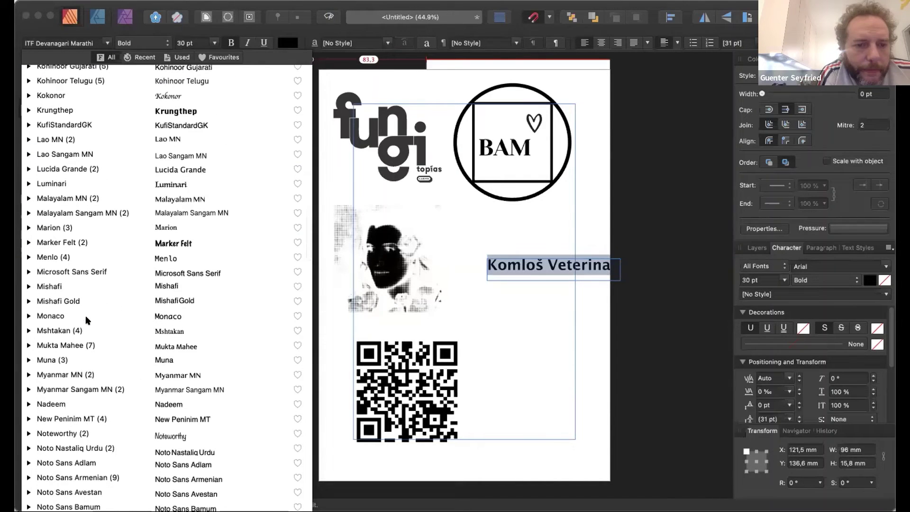
scroll(90, 325, down, 3)
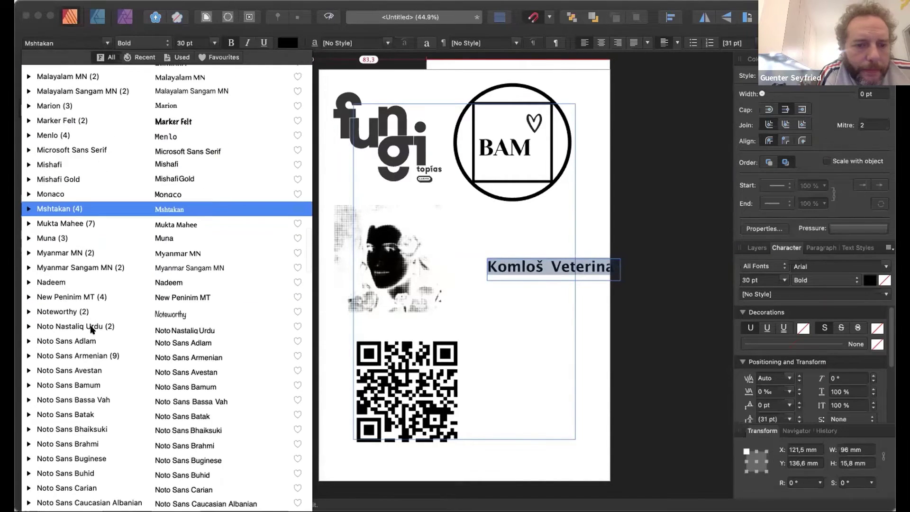
scroll(91, 329, down, 15)
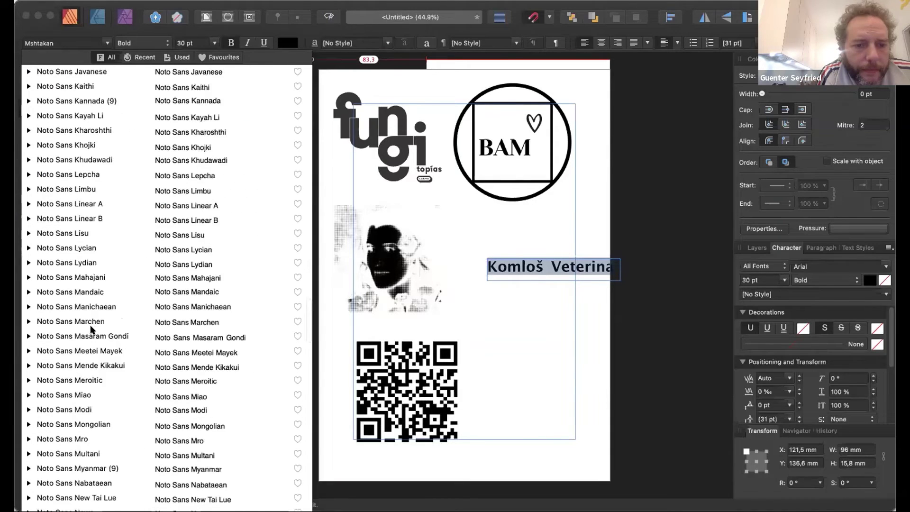
scroll(91, 328, down, 20)
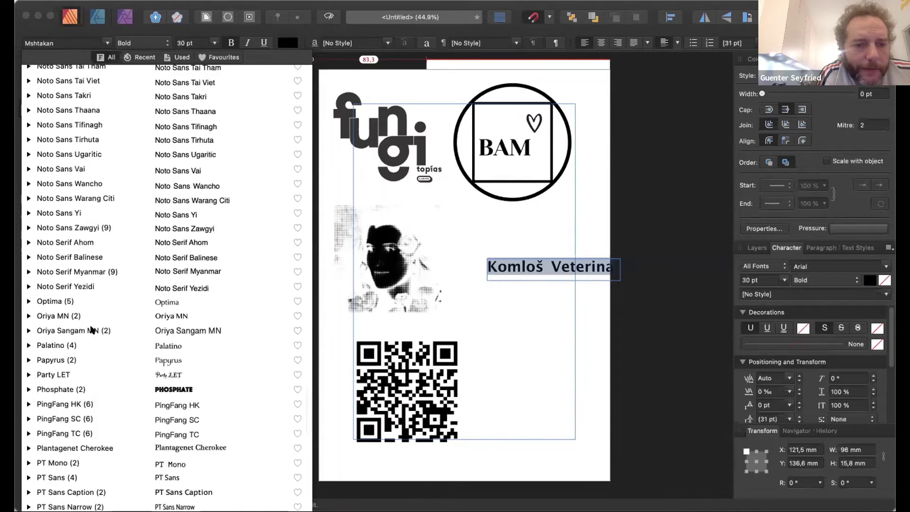
scroll(91, 328, down, 2)
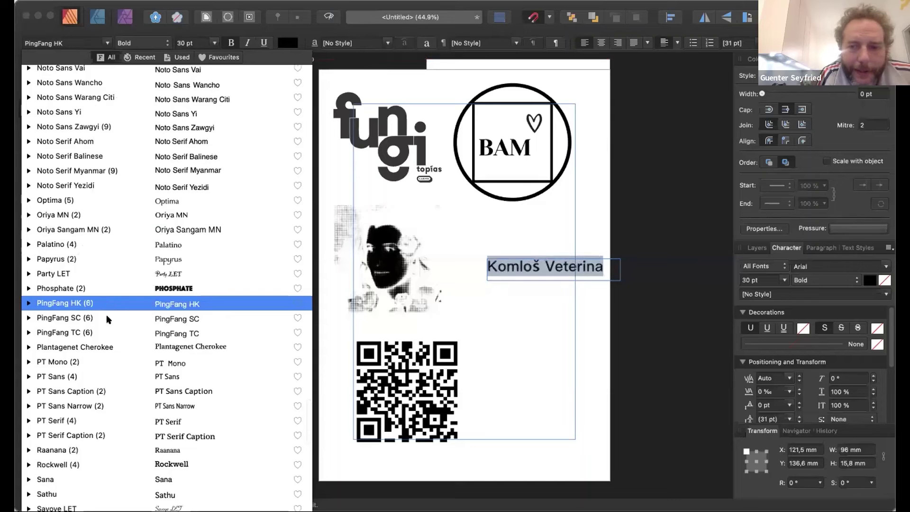
scroll(105, 376, down, 4)
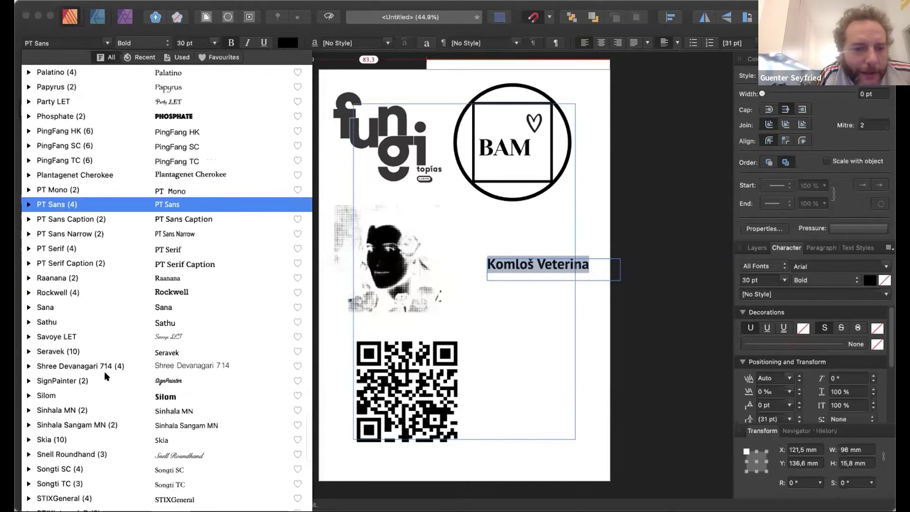
scroll(105, 376, down, 11)
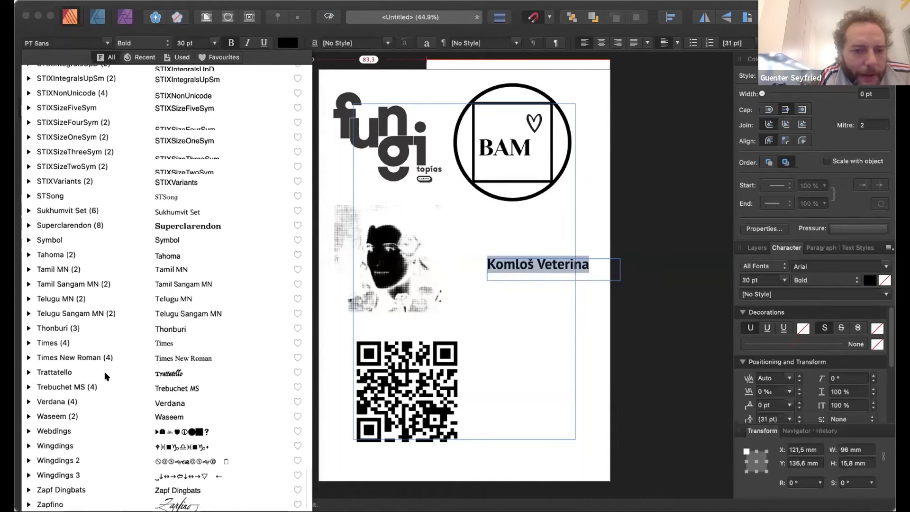
scroll(104, 376, up, 20)
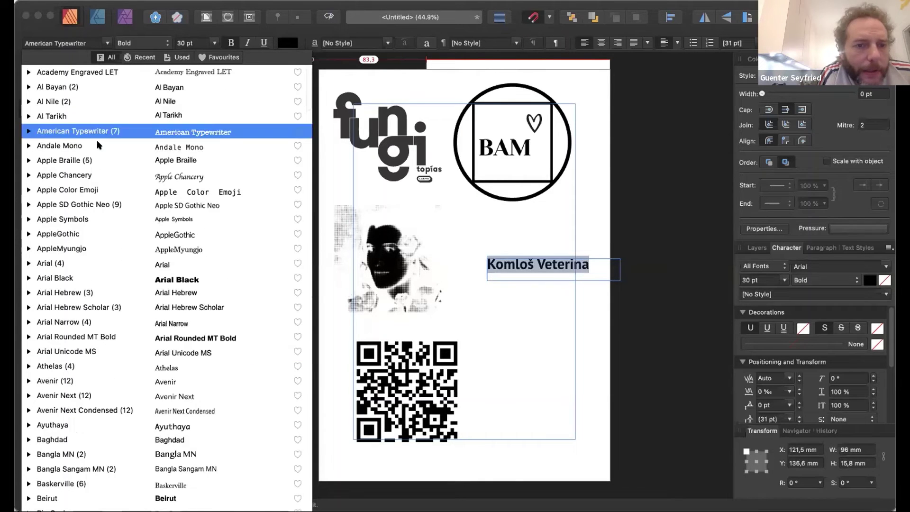
click(97, 280)
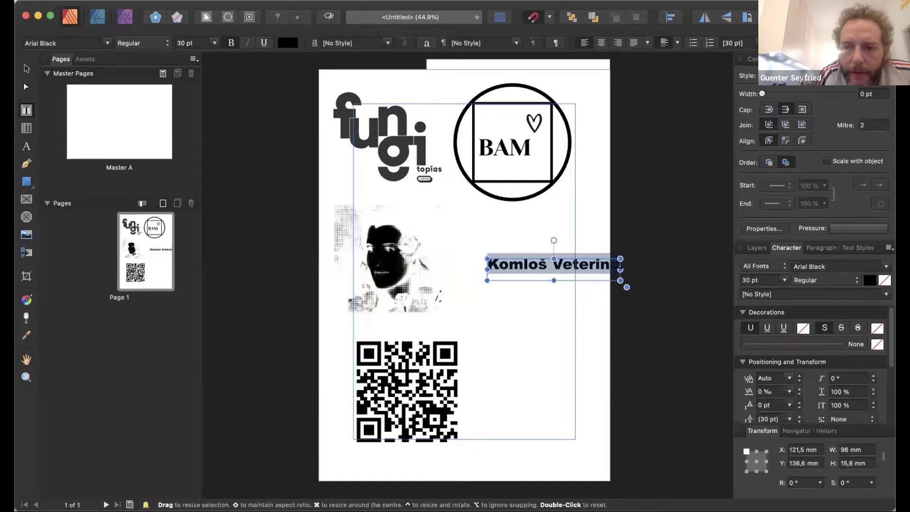
Step: Widen the text frame beside the portrait to about 103.3 mm and set its text size to 29 pt
drag(628, 267, 630, 268)
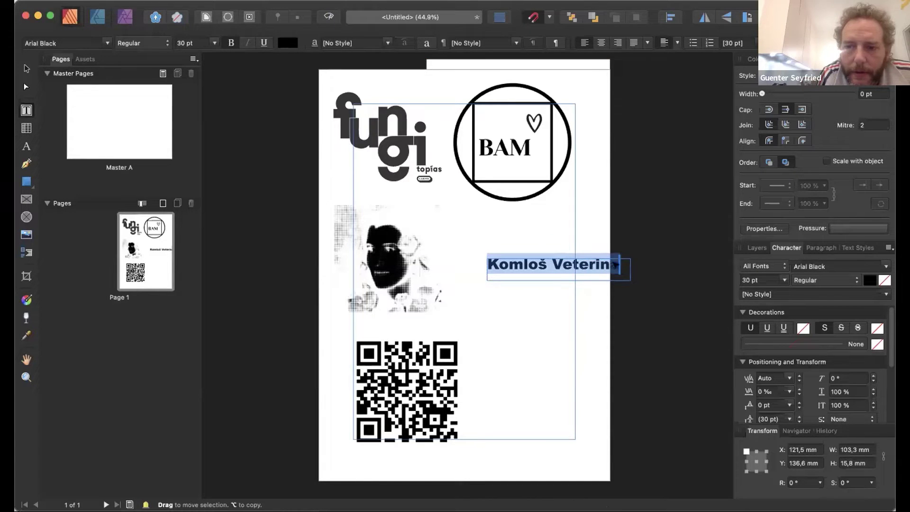
click(183, 44)
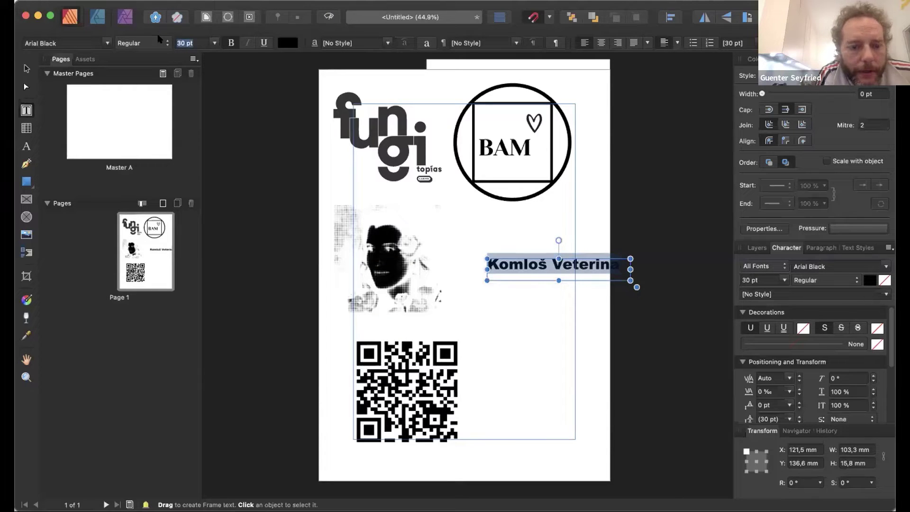
text(2)
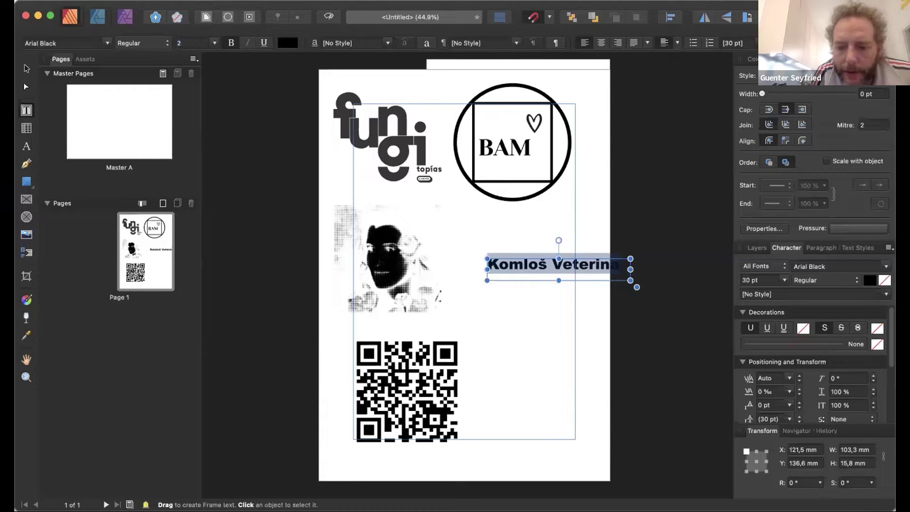
text(9)
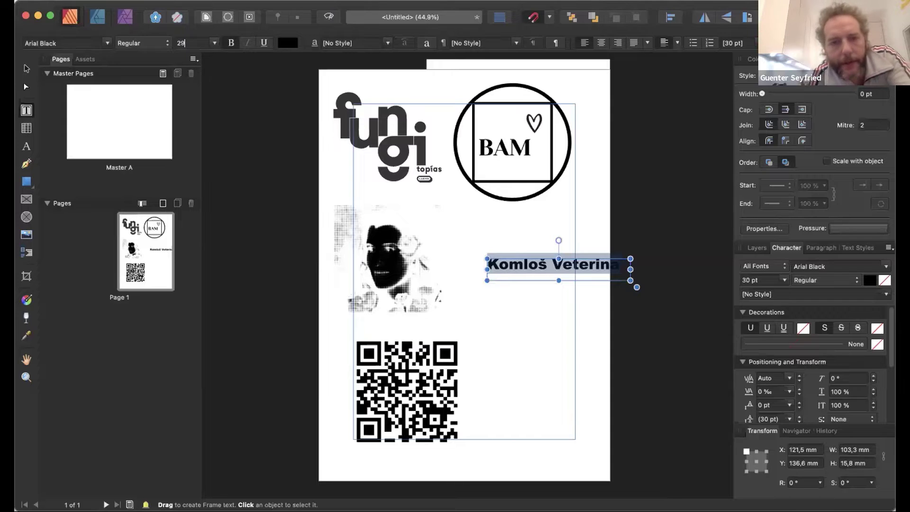
Step: Move the text frame to about X 105 mm, Y 117.2 mm and narrow it to about 88.6 mm
click(25, 67)
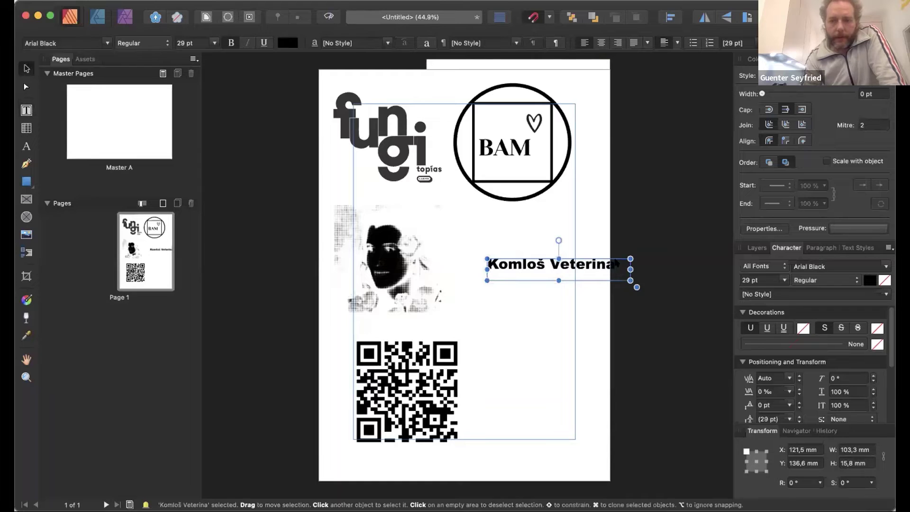
drag(630, 269, 584, 241)
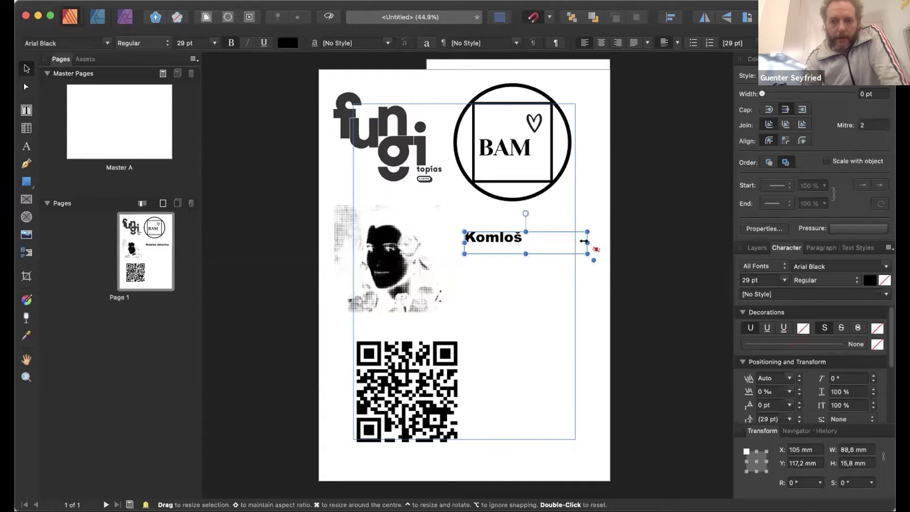
Step: Set the size of the text beside the portrait to 27 pt so the whole line fits its frame
double_click(488, 232)
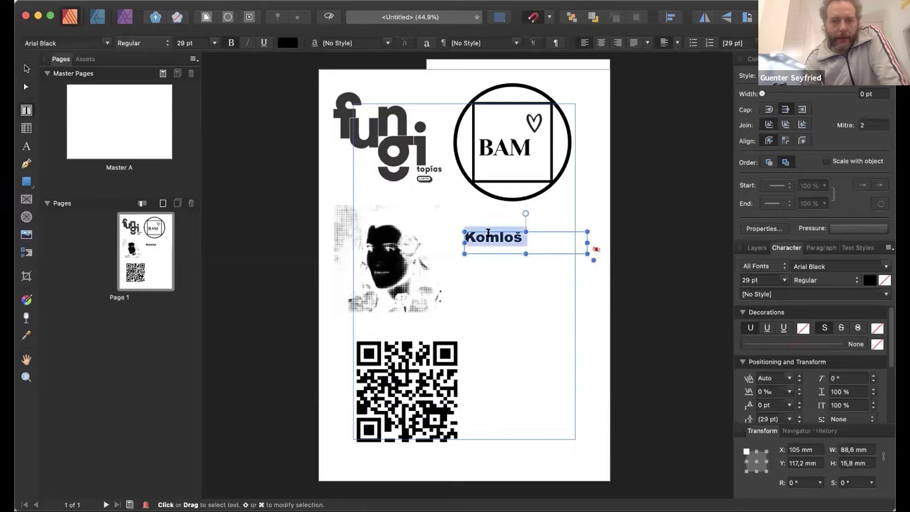
click(179, 43)
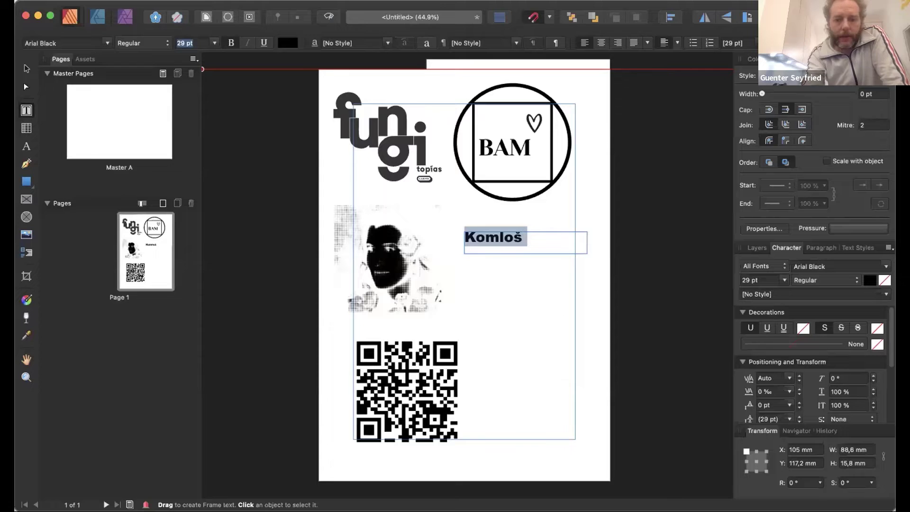
text(27)
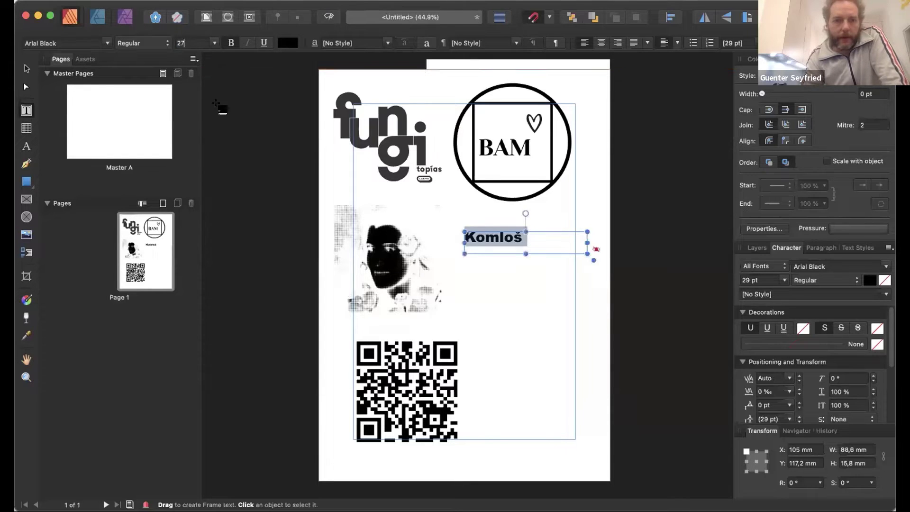
click(25, 69)
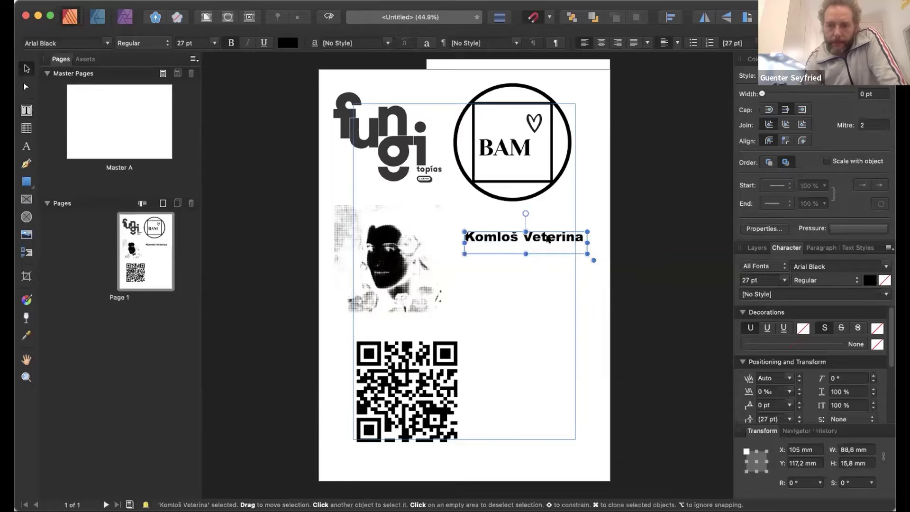
Step: Resize the text frame beside the portrait to about 87 mm wide and 35.7 mm high
drag(530, 234, 545, 234)
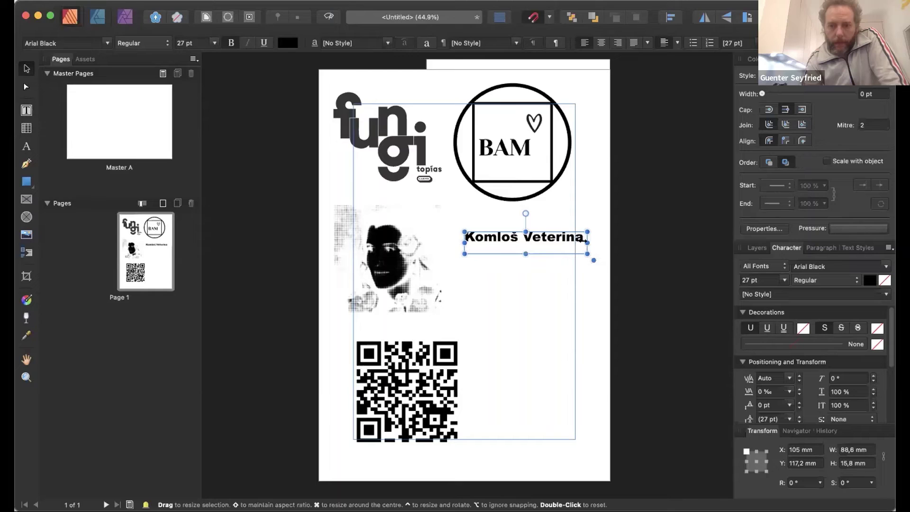
drag(583, 240, 581, 239)
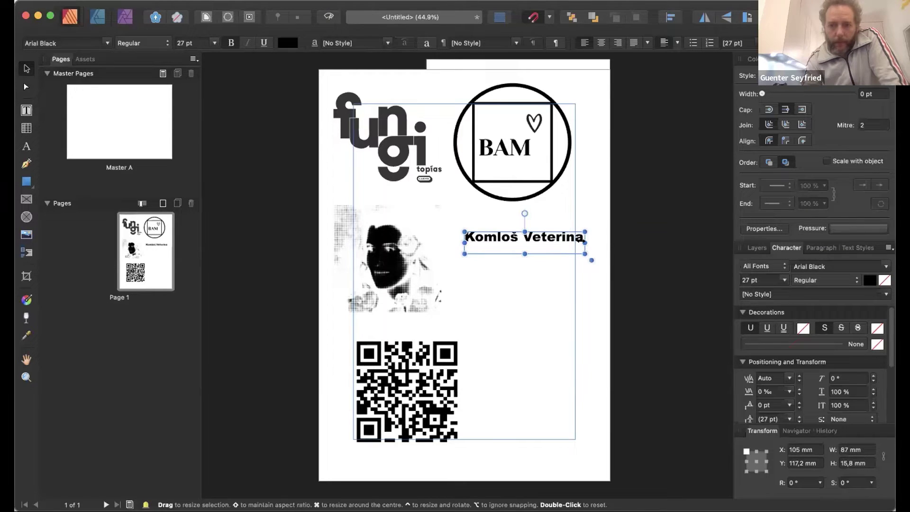
click(507, 323)
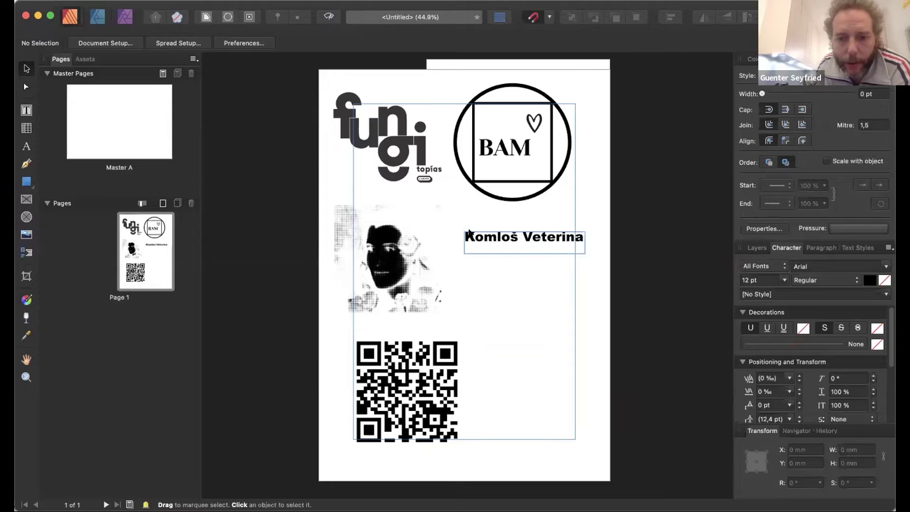
click(518, 252)
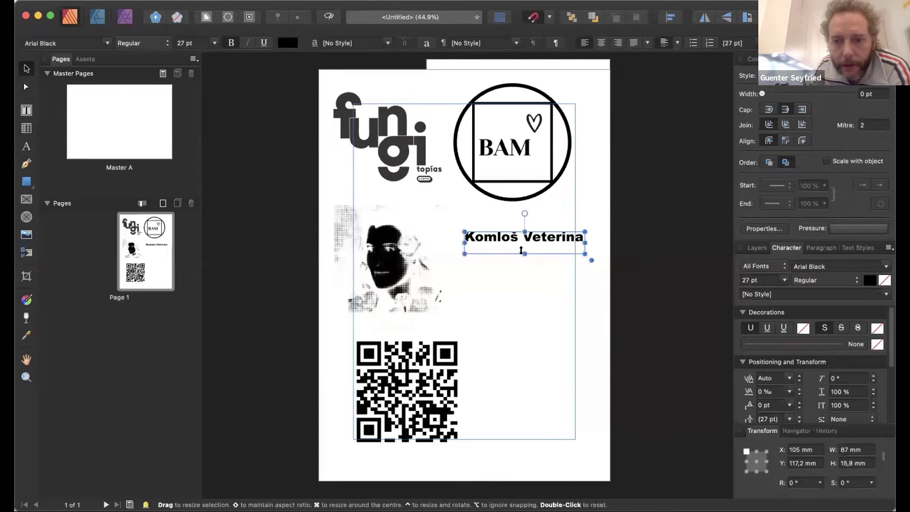
drag(522, 252, 524, 281)
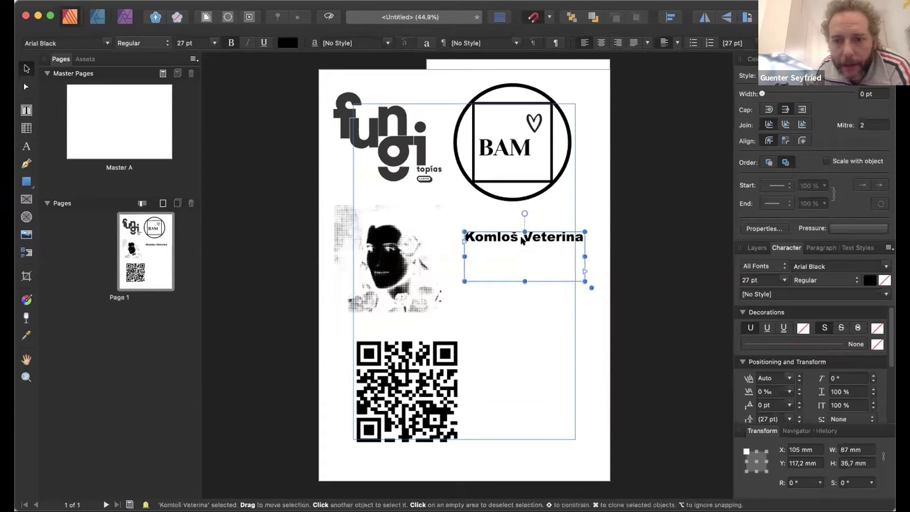
Step: Break the text beside the portrait after its first word so it runs over two lines
double_click(521, 239)
key(Return)
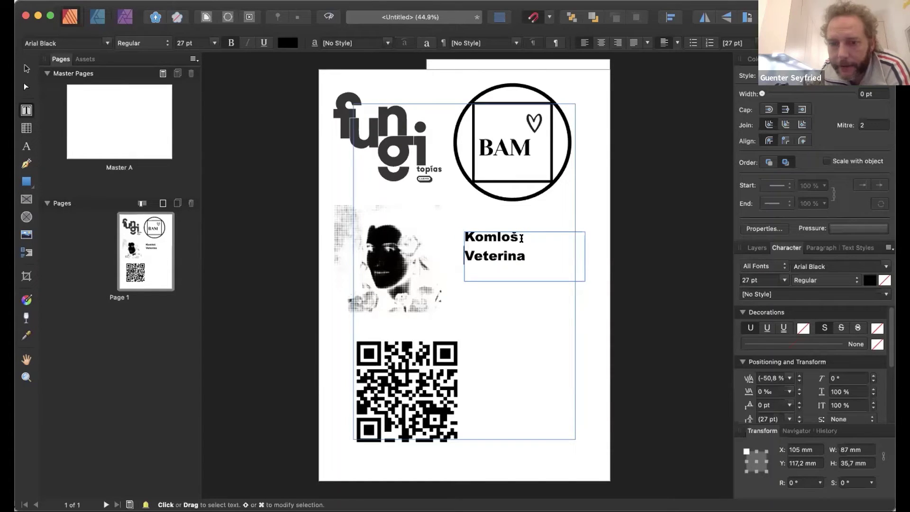
key(Escape)
Step: Set the kerning of the first text line beside the portrait to 0 ‰ and its tracking to 10 ‰
double_click(490, 235)
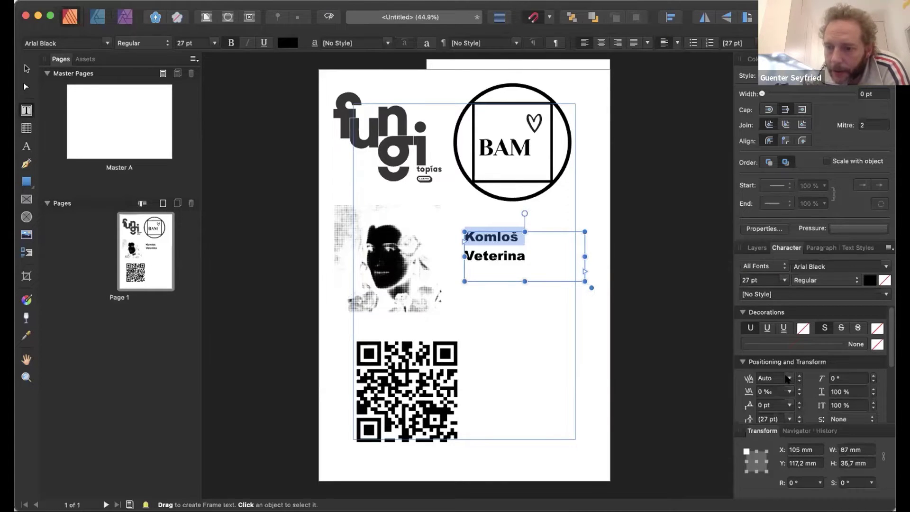
click(789, 378)
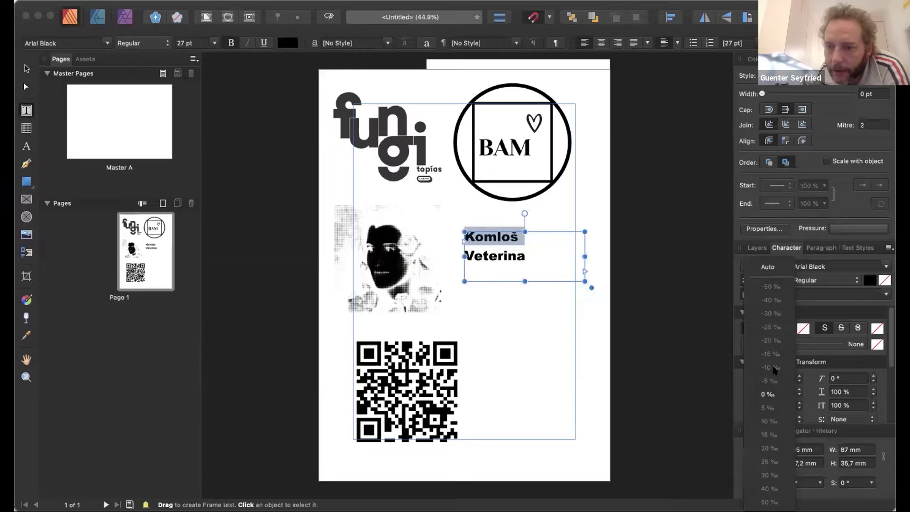
click(772, 394)
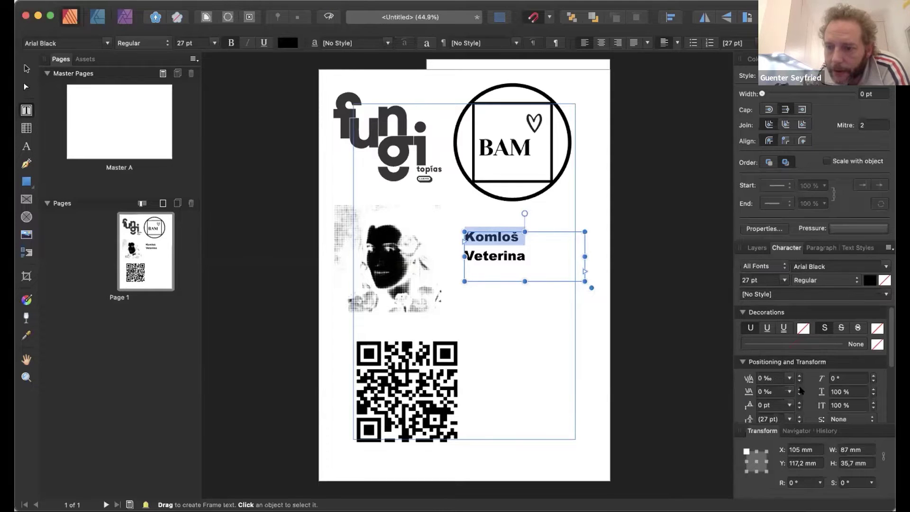
click(790, 391)
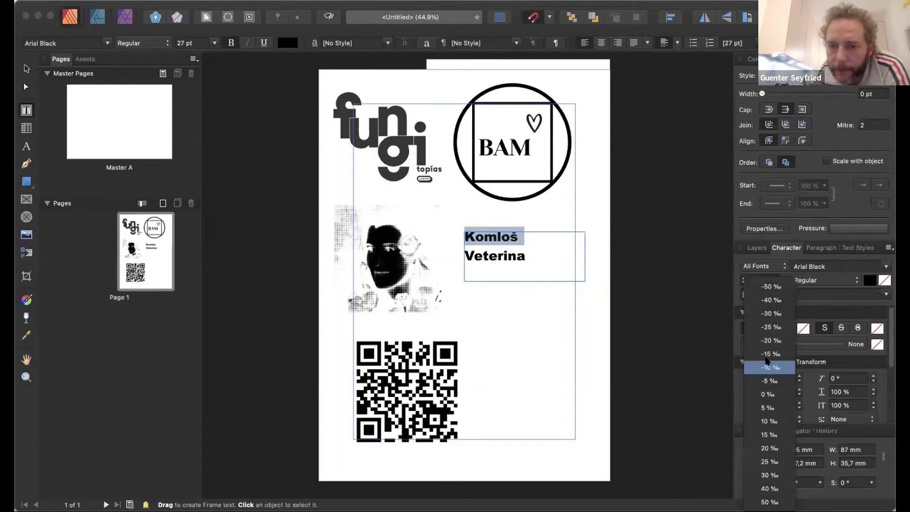
click(766, 420)
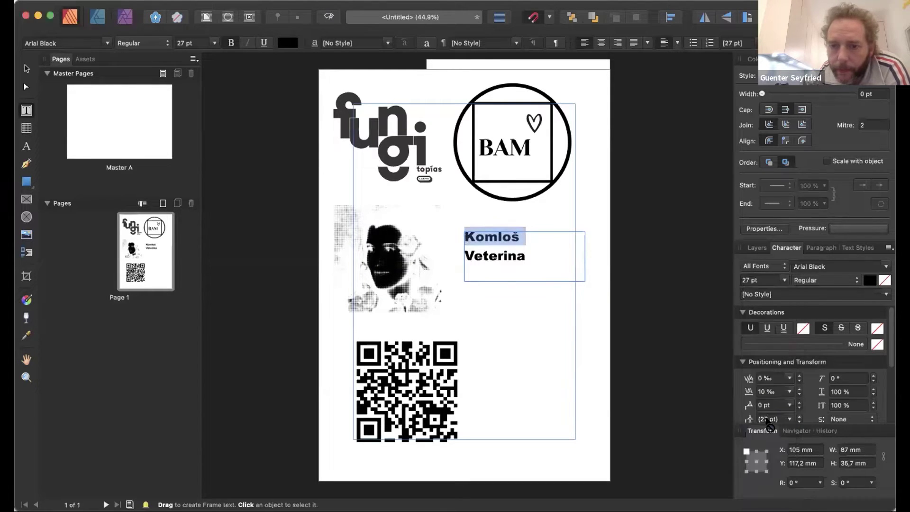
Step: Tighten the tracking of the second text line beside the portrait to -30 ‰
double_click(501, 255)
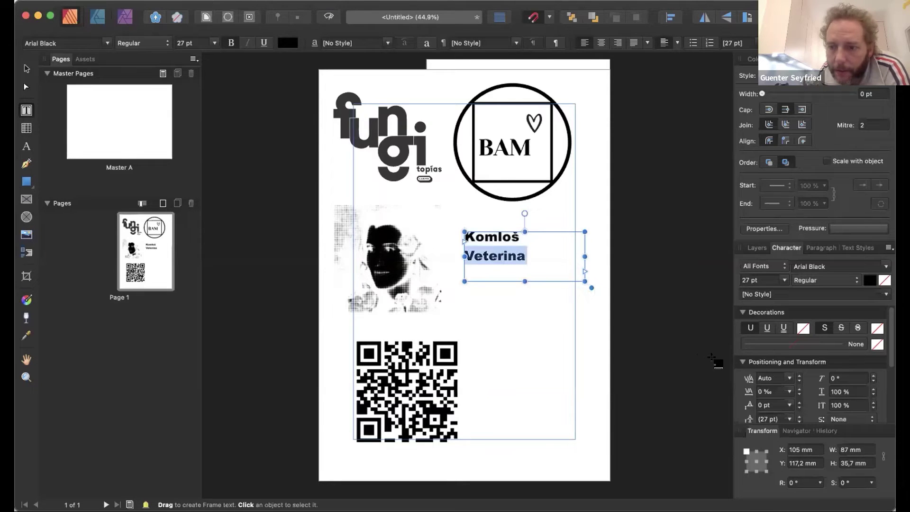
click(789, 391)
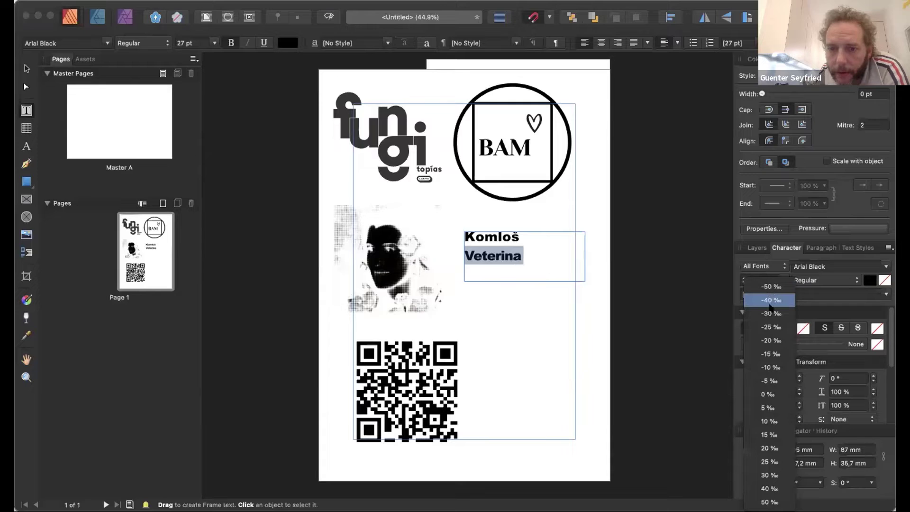
key(Escape)
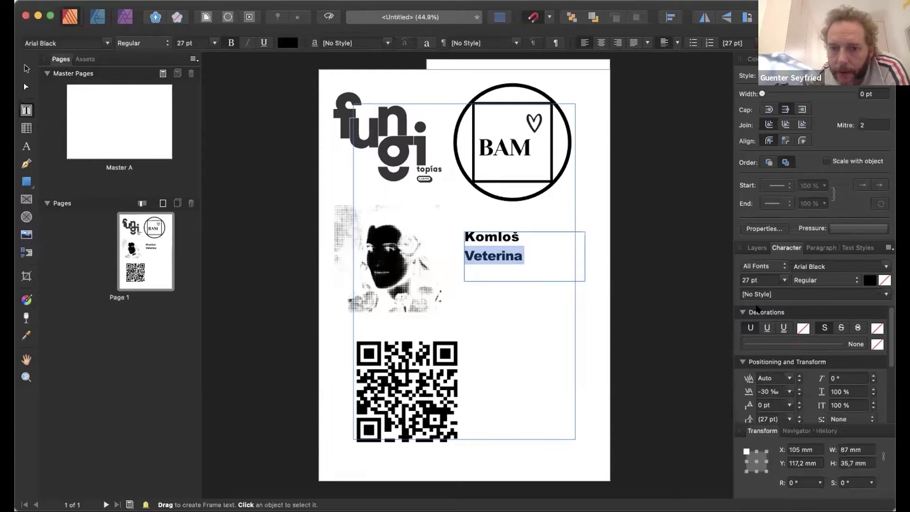
Step: Widen the tracking of the first text line beside the portrait to 20 ‰
click(488, 233)
double_click(488, 234)
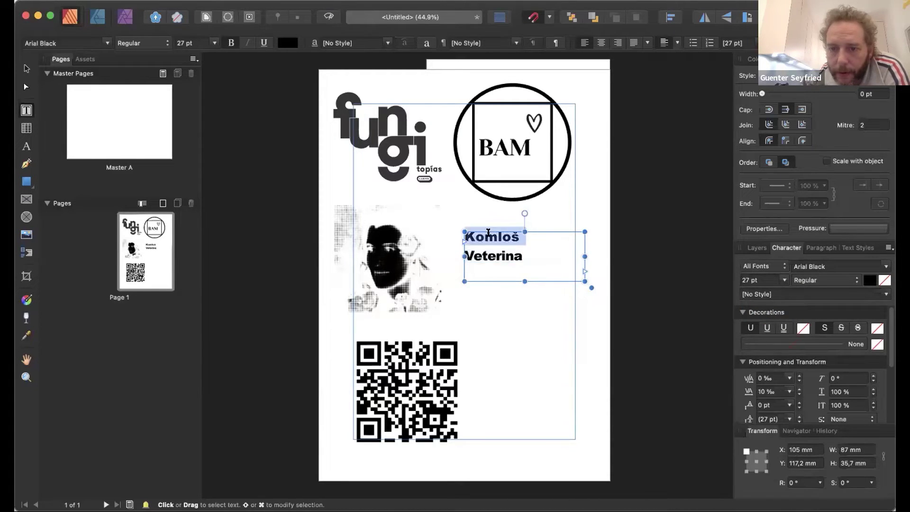
click(789, 391)
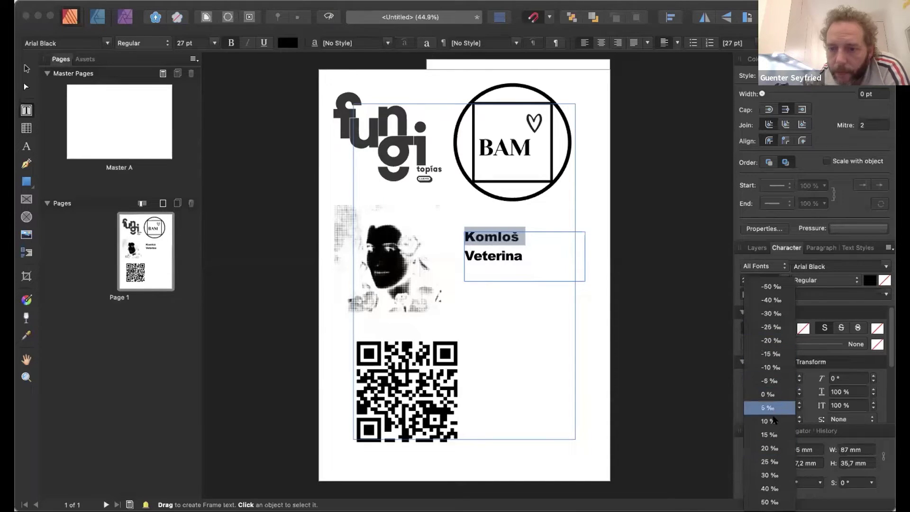
click(772, 447)
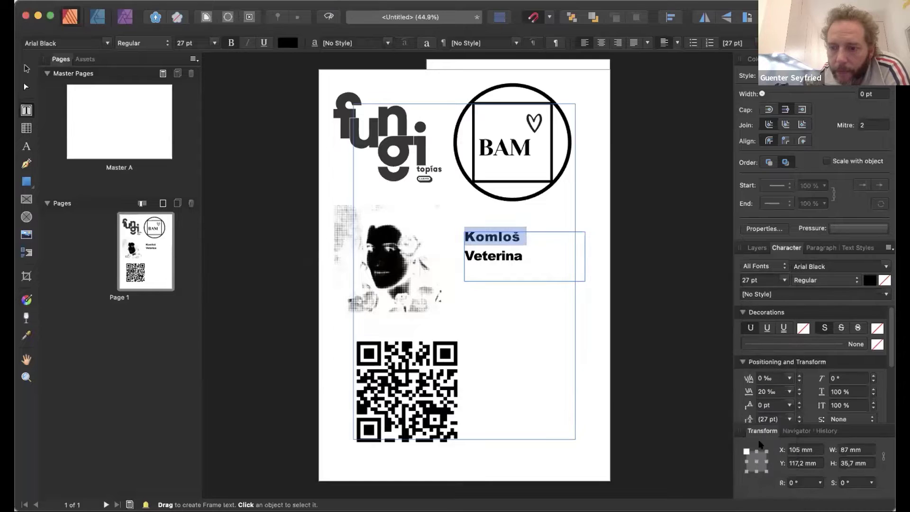
Step: Reduce the space after paragraph to 0 pt for both text lines beside the portrait
click(521, 260)
drag(521, 253, 438, 228)
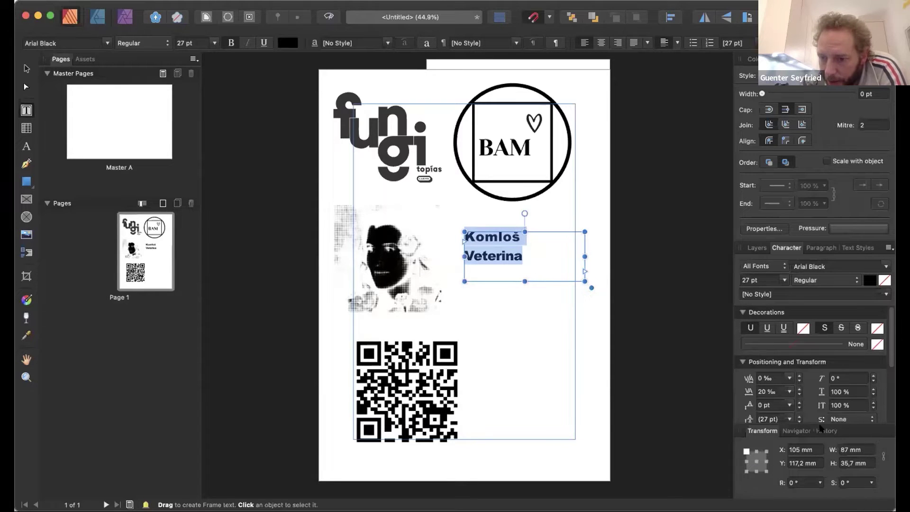
scroll(861, 412, down, 4)
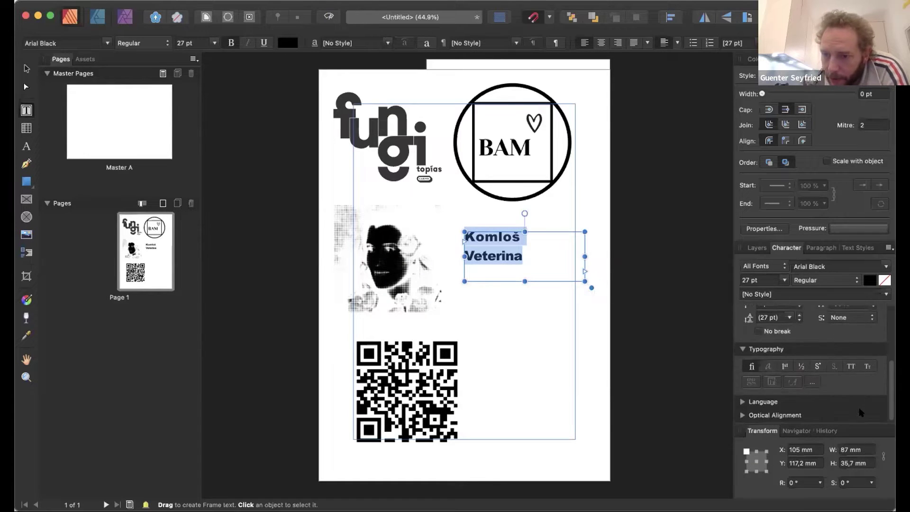
click(819, 248)
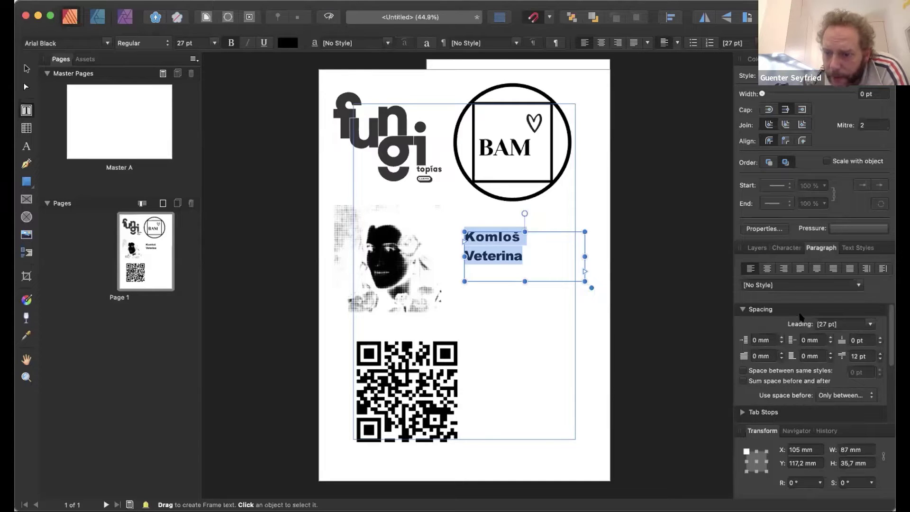
scroll(777, 343, down, 3)
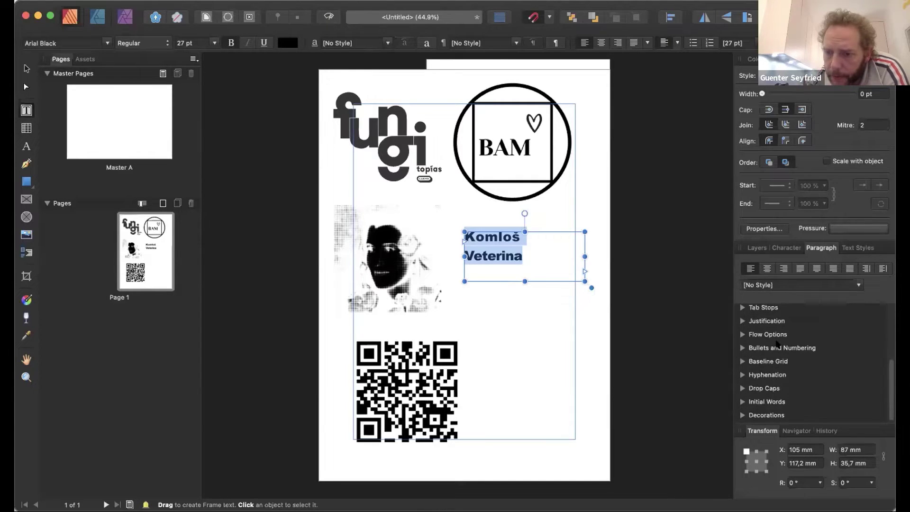
scroll(777, 344, up, 3)
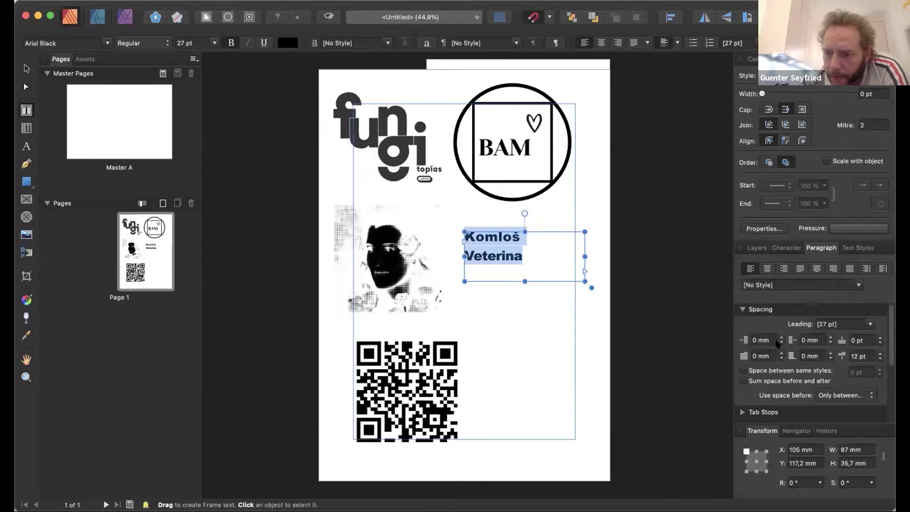
click(879, 358)
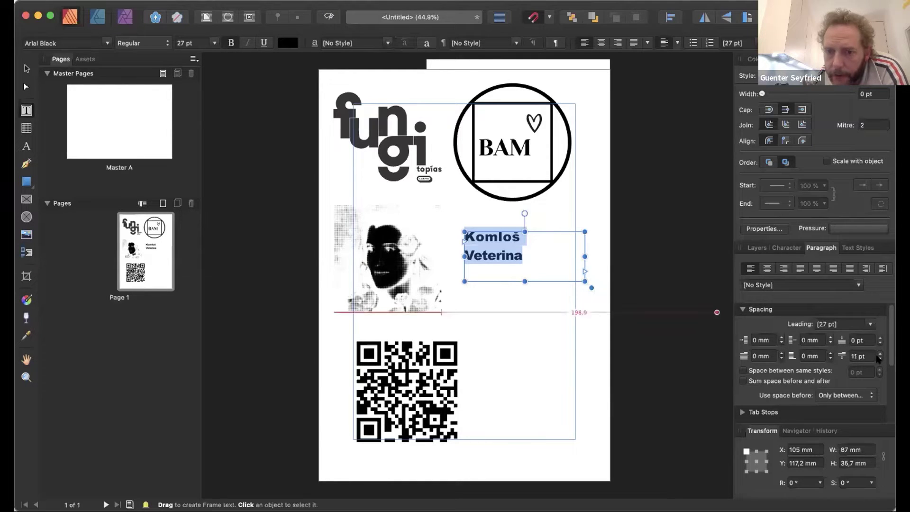
click(880, 359)
click(879, 359)
click(880, 358)
click(879, 358)
click(878, 359)
click(878, 358)
click(878, 358)
click(879, 358)
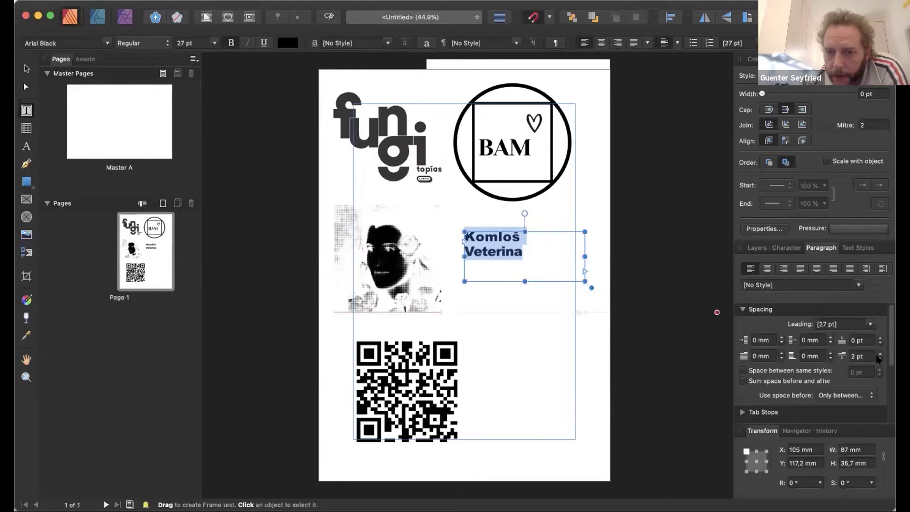
click(879, 358)
click(878, 359)
click(879, 359)
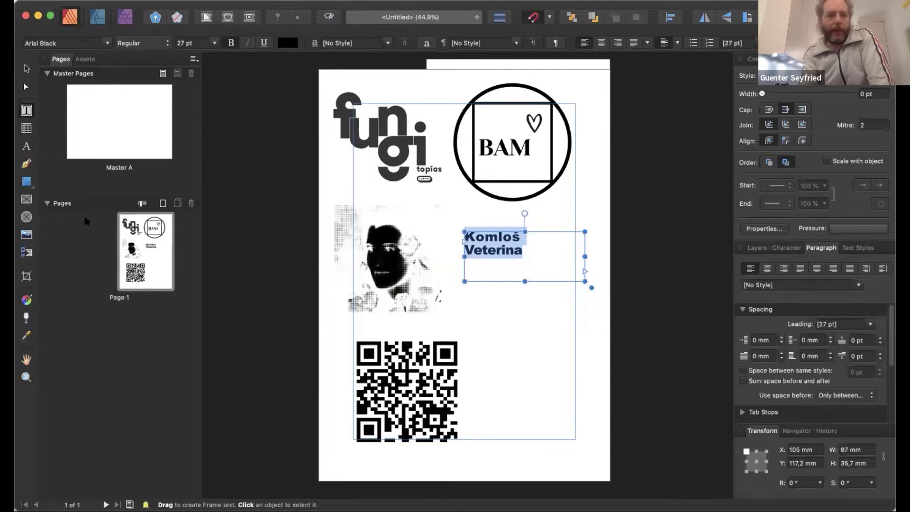
Step: Enlarge both text lines beside the portrait, trying 48 pt and settling on a font size of 45 pt
click(214, 44)
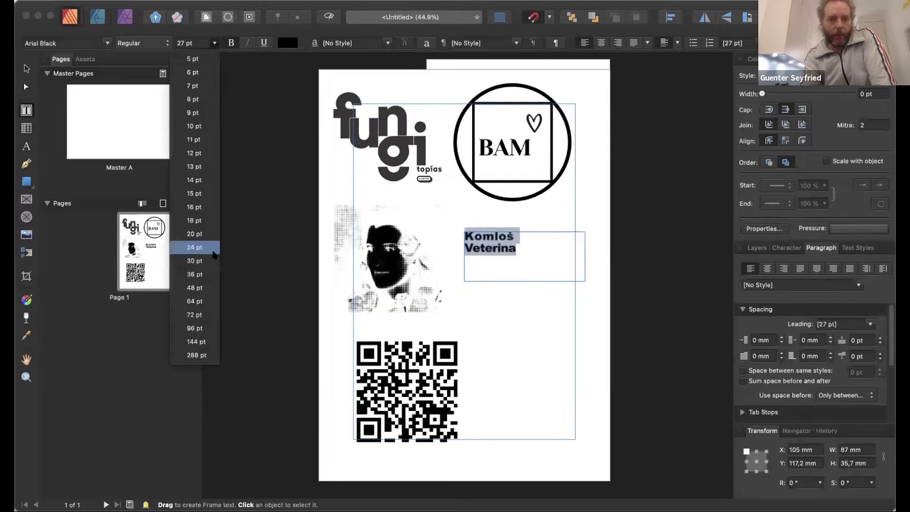
click(195, 285)
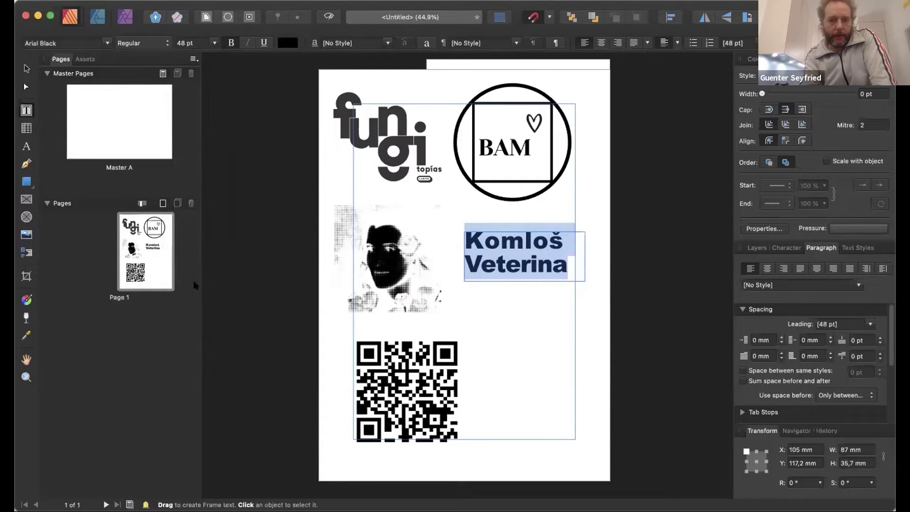
click(183, 43)
text(45)
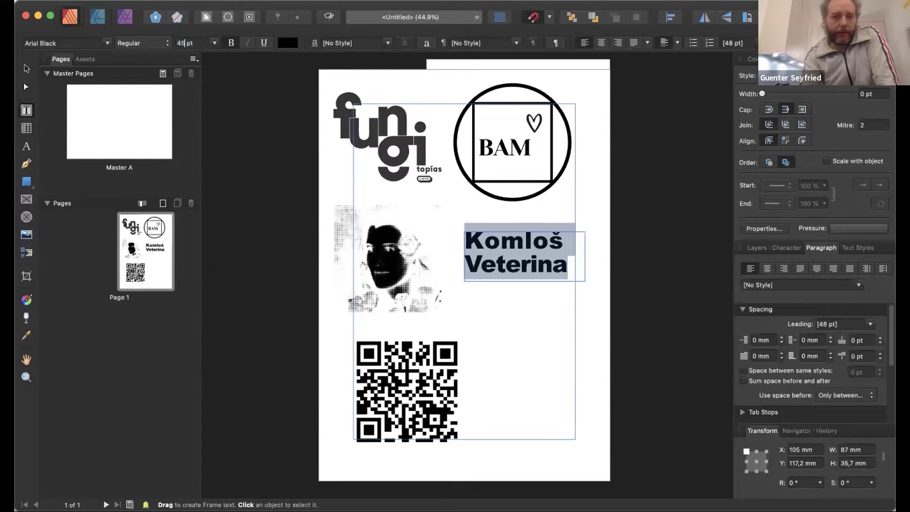
key(Return)
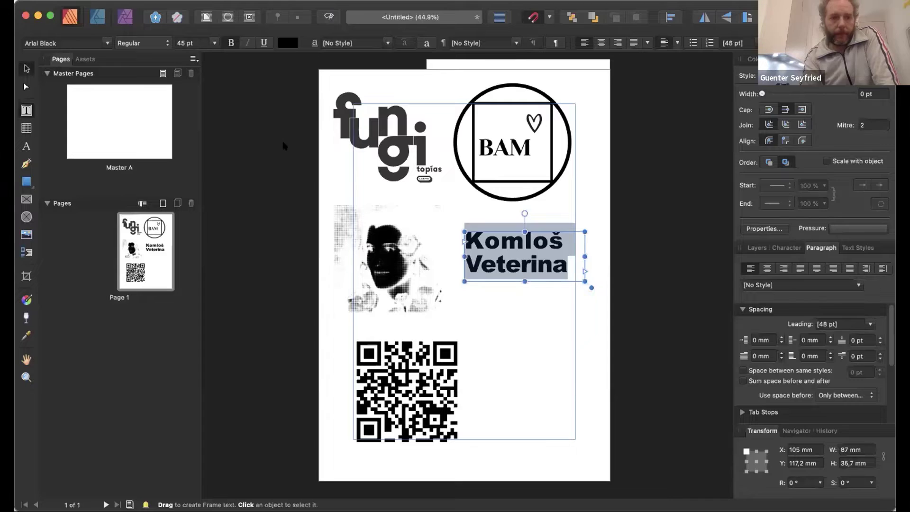
key(Escape)
key(Escape)
Step: Resize the text frame beside the portrait to about 73.7 mm wide and 38.6 mm high
click(537, 241)
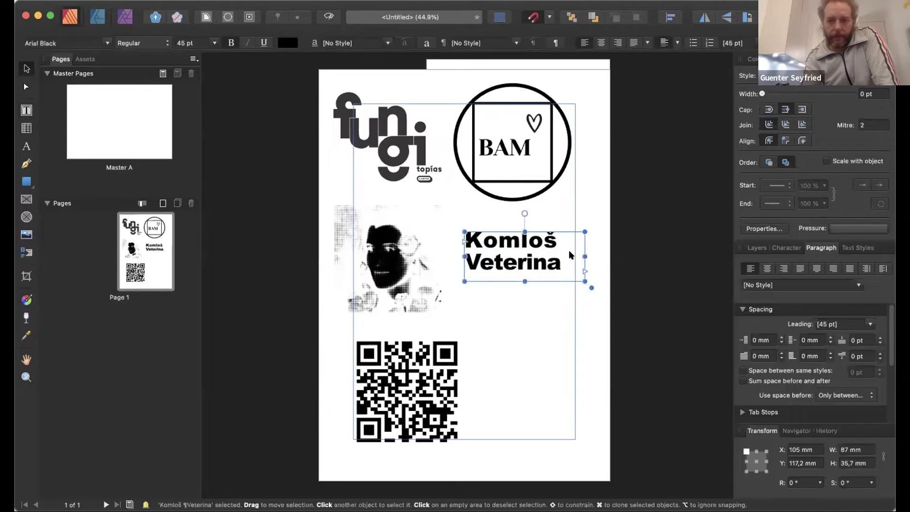
drag(579, 254, 560, 256)
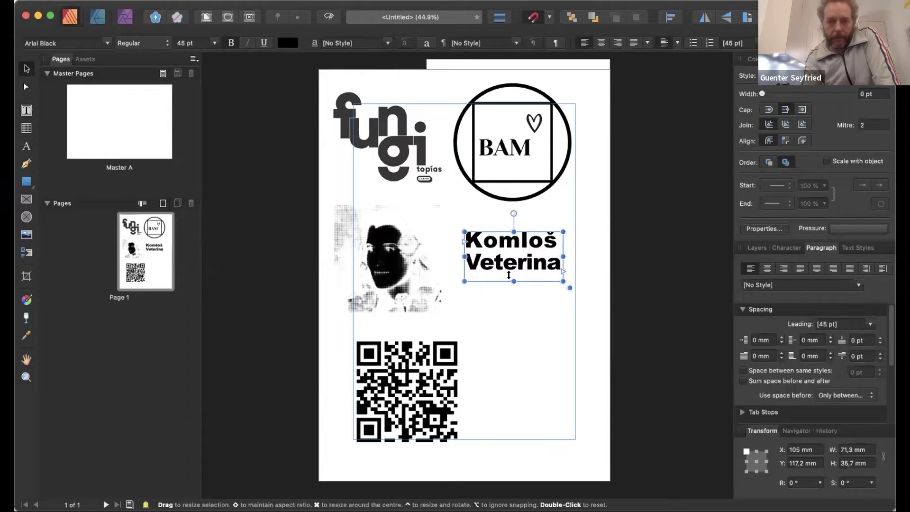
drag(508, 275, 509, 285)
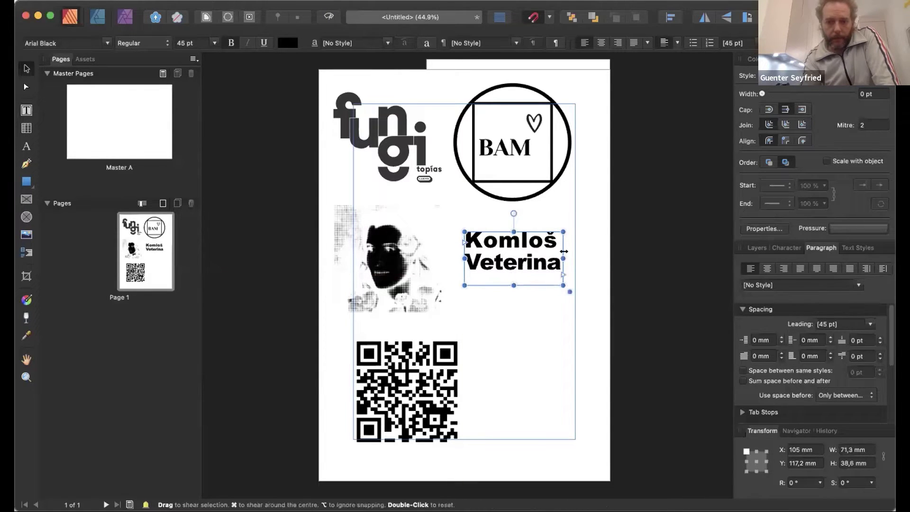
drag(563, 256, 565, 256)
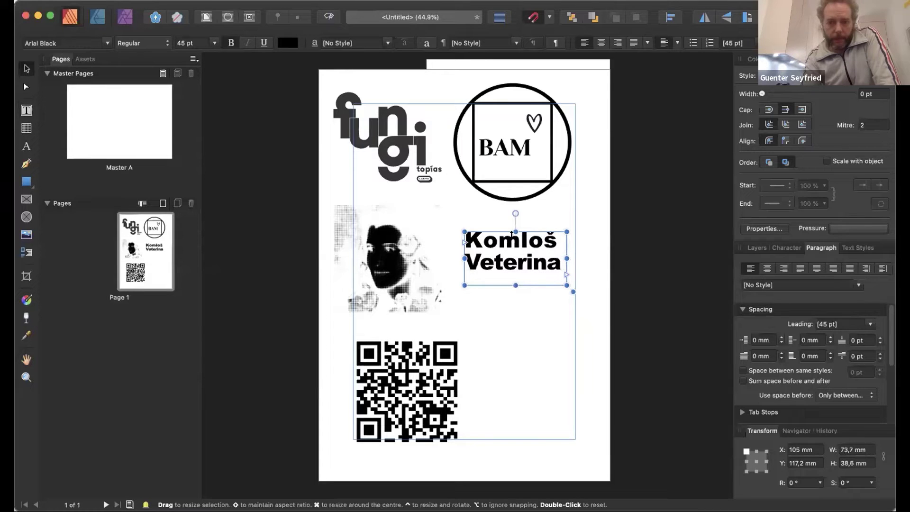
Step: Set the tracking of the first text line to 50 ‰ so its width approaches that of the second line
double_click(512, 233)
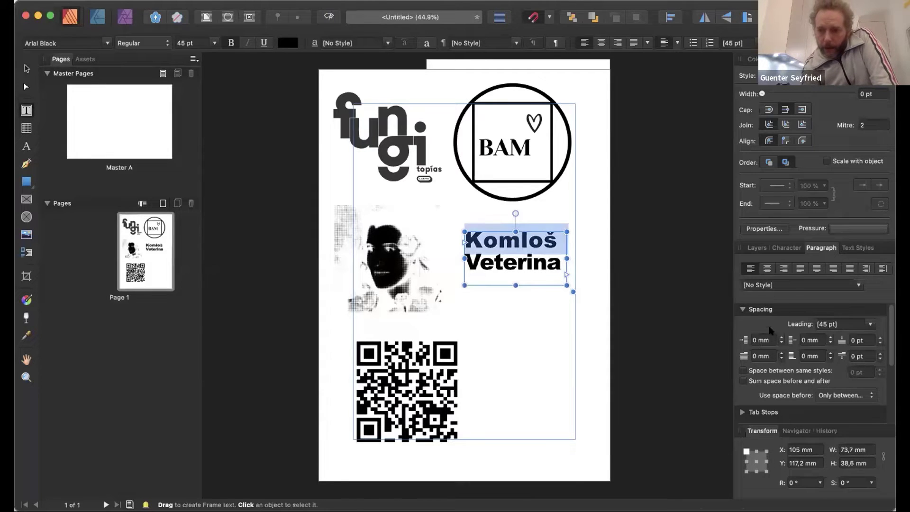
click(782, 247)
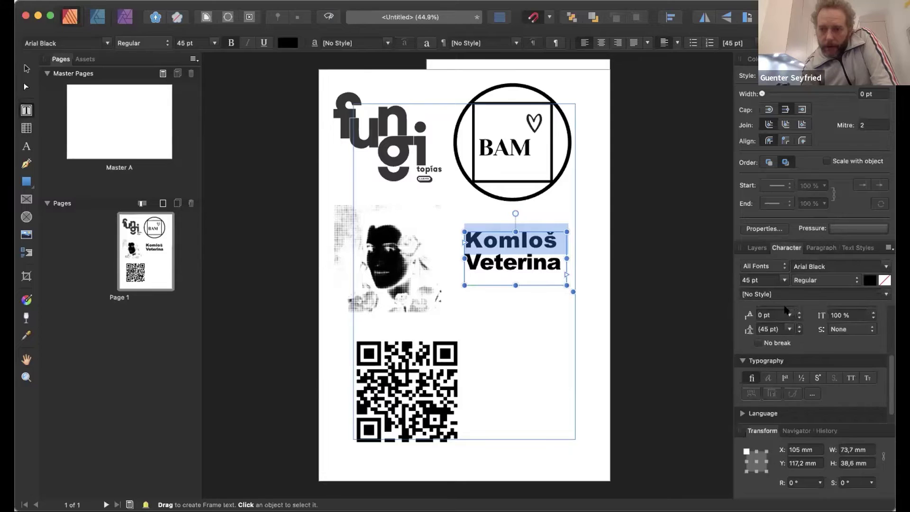
scroll(810, 350, up, 5)
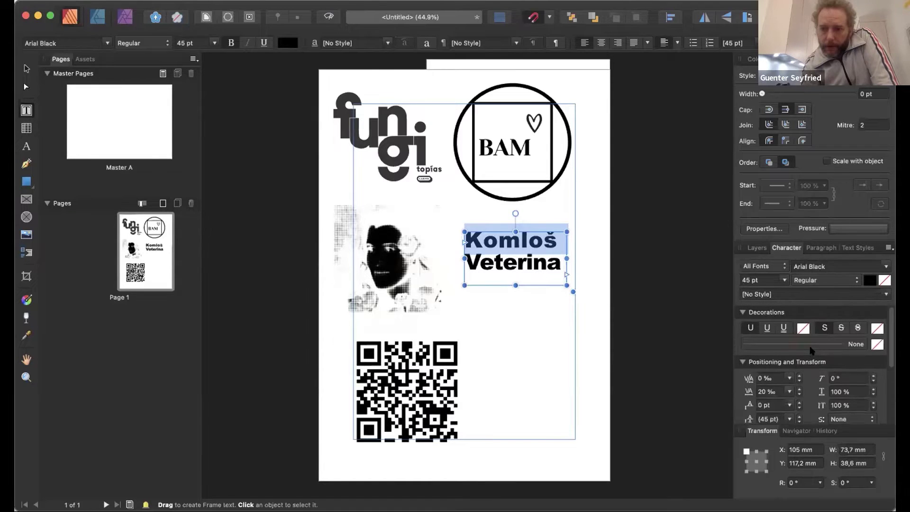
scroll(810, 350, down, 2)
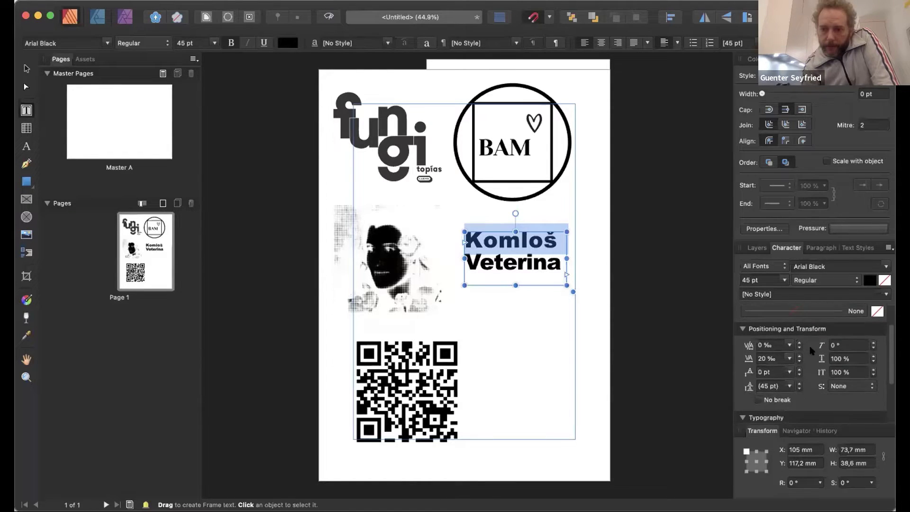
click(788, 358)
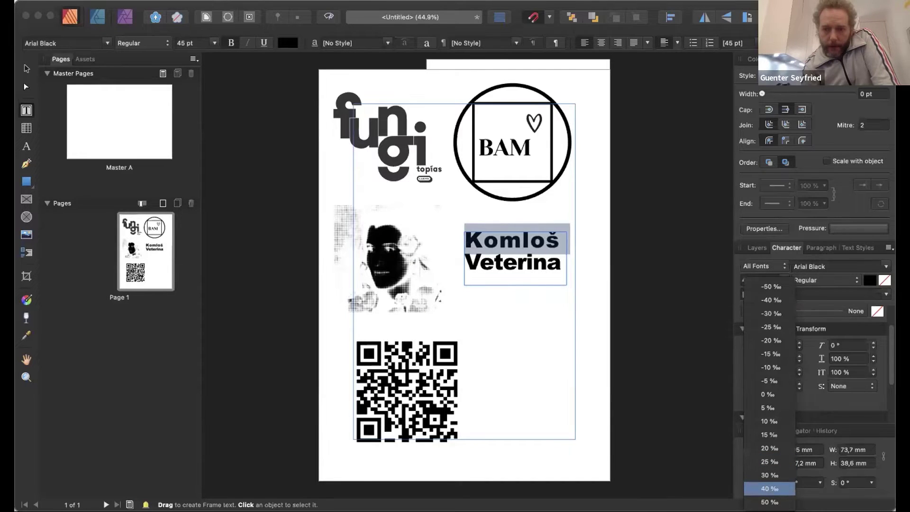
click(769, 498)
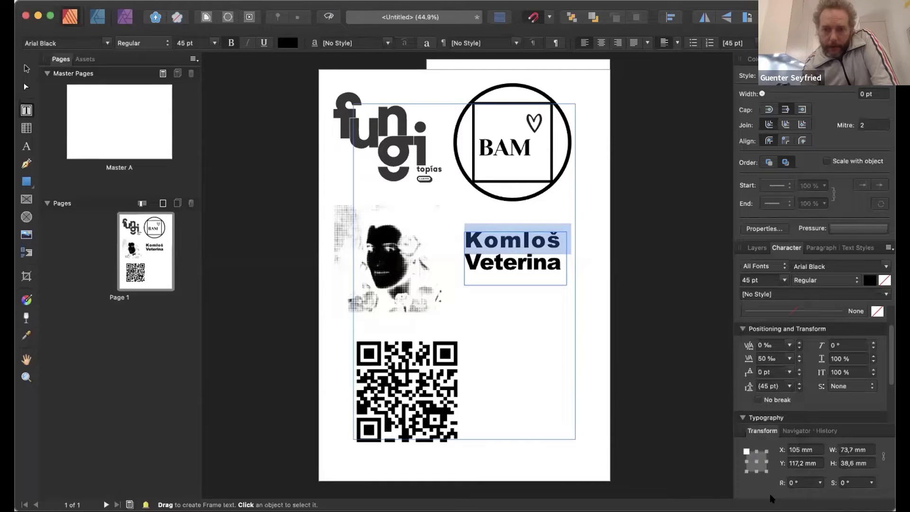
Step: Shift the text frame slightly away from the portrait to about X 107 mm, Y 117.3 mm
click(672, 389)
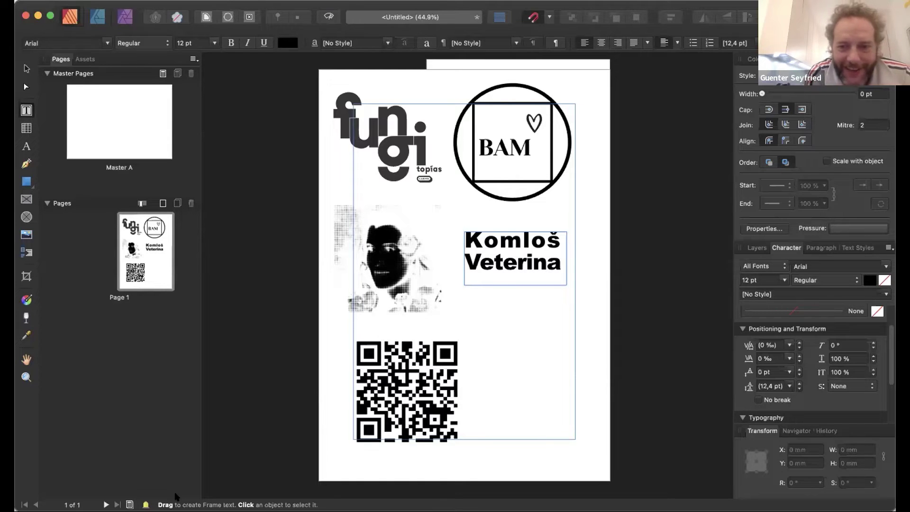
click(27, 69)
drag(501, 251, 504, 251)
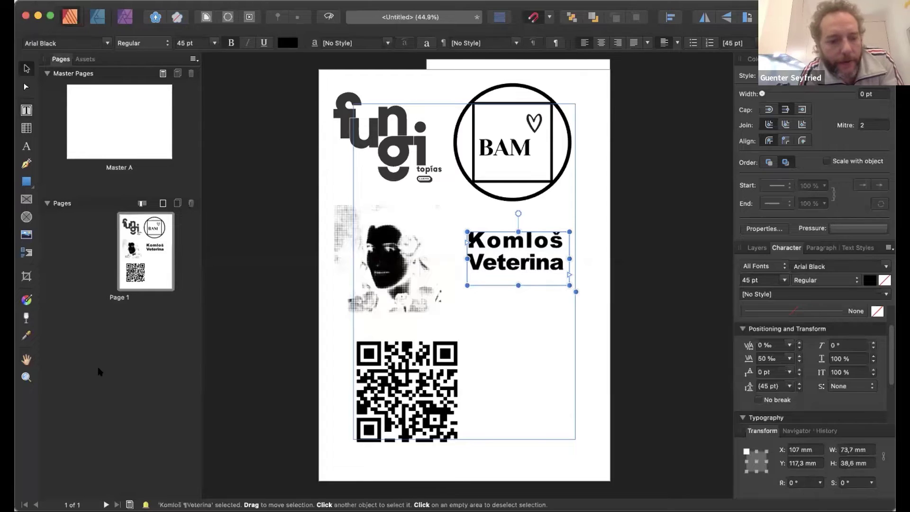
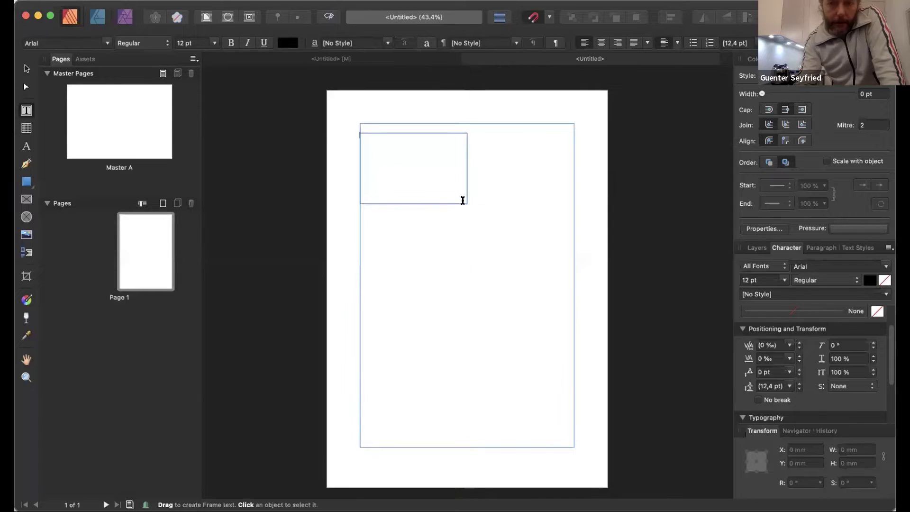
Step: Paste the copied word into the empty text frame and enlarge it, trying 48 pt and settling on 54 pt
key(super+v)
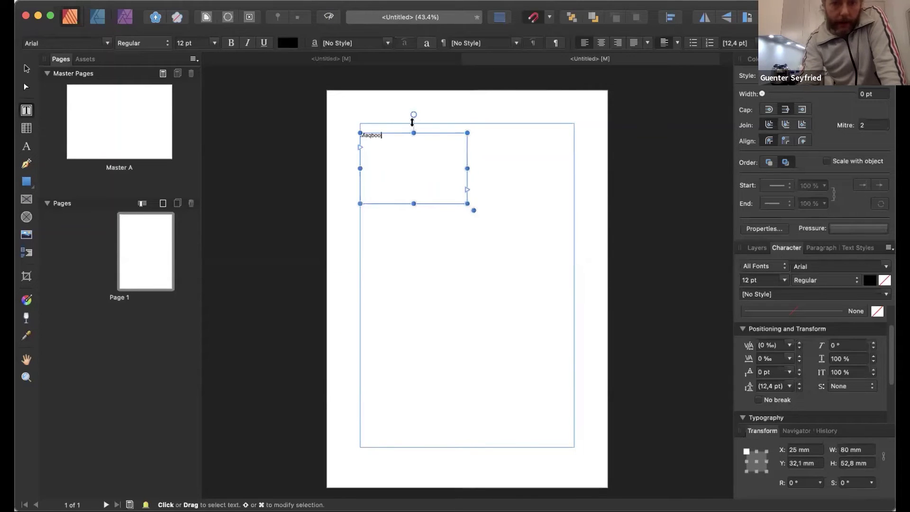
double_click(359, 126)
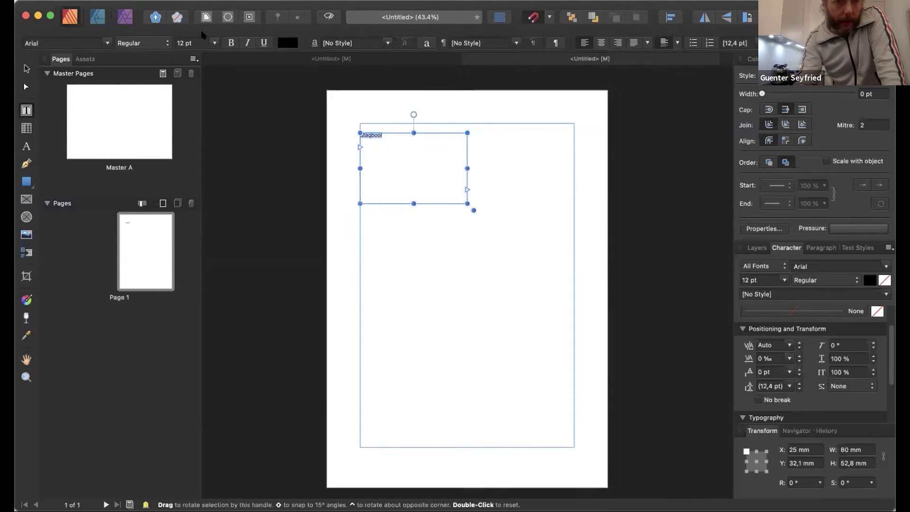
click(214, 43)
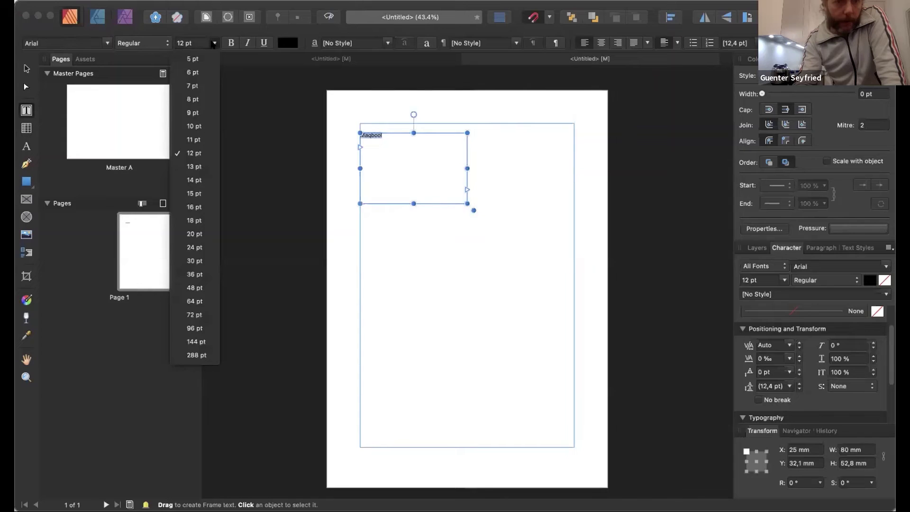
click(194, 287)
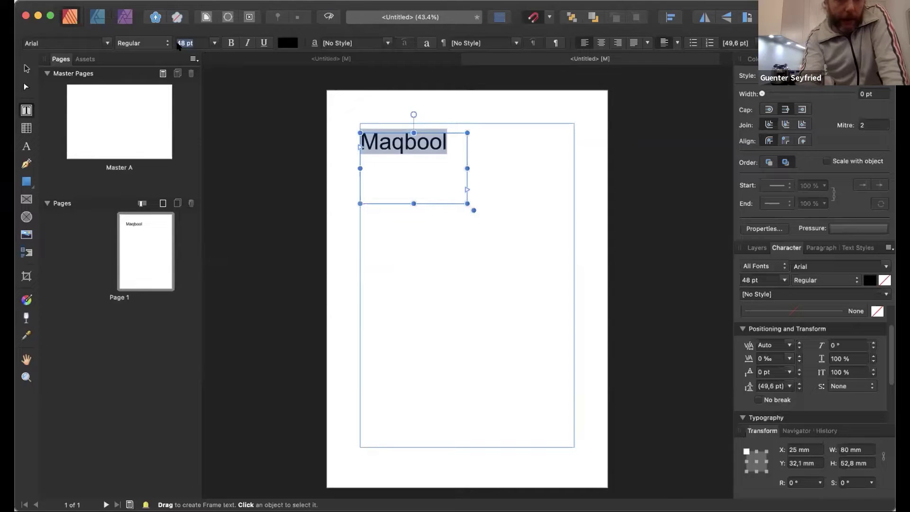
text(54)
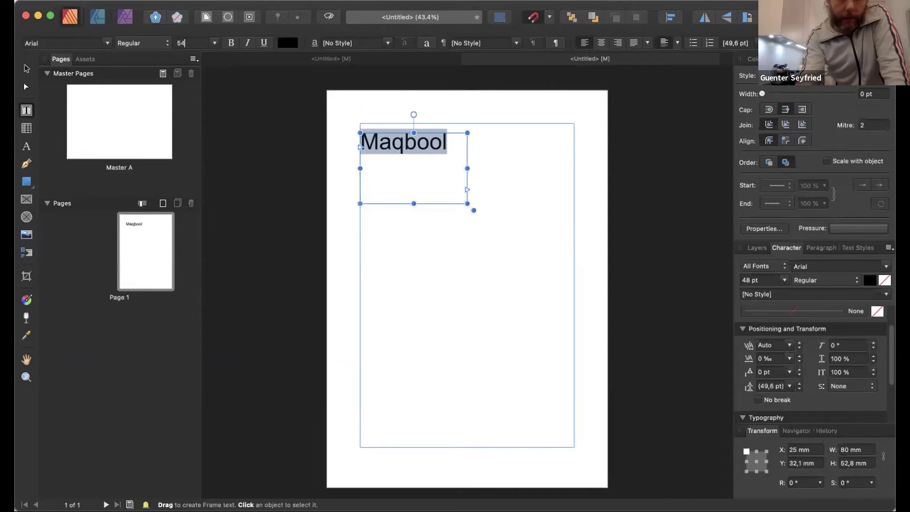
key(Return)
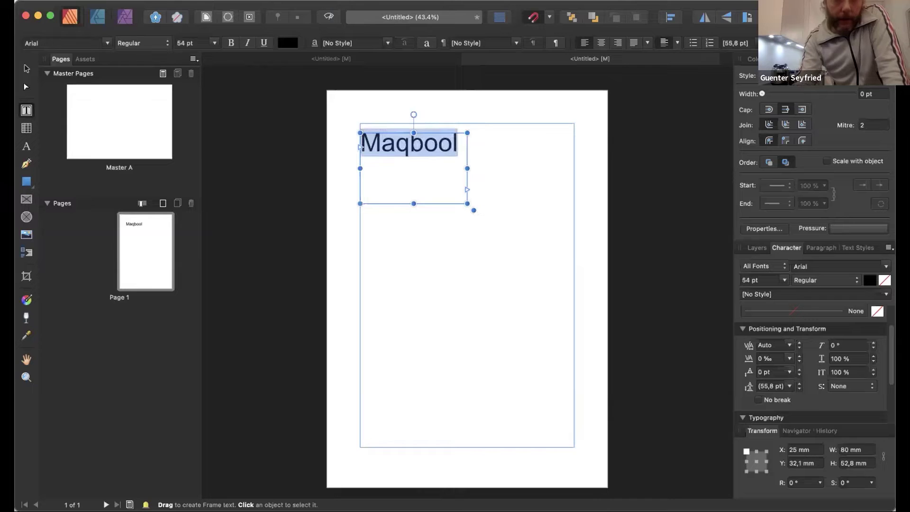
Step: Set the pasted word in Avenir Heavy and widen its text frame to about 84.7 mm so it fits on one line
click(231, 43)
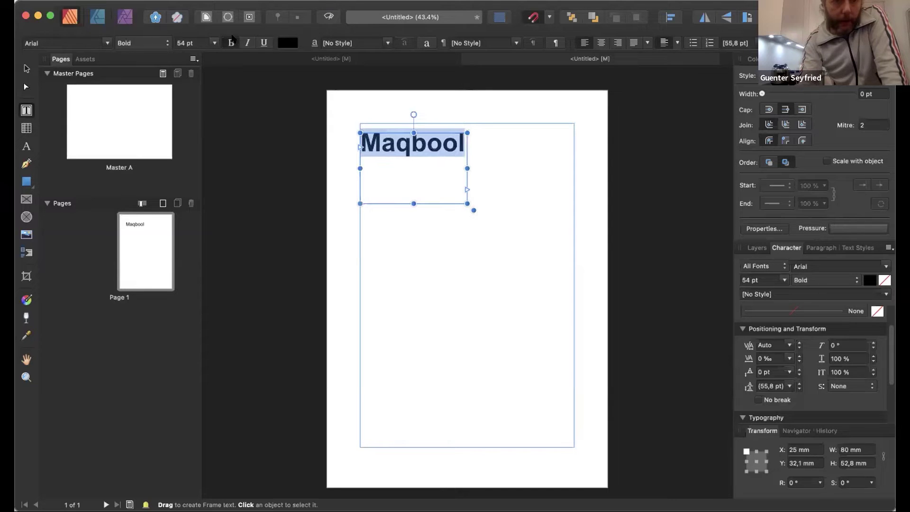
click(106, 43)
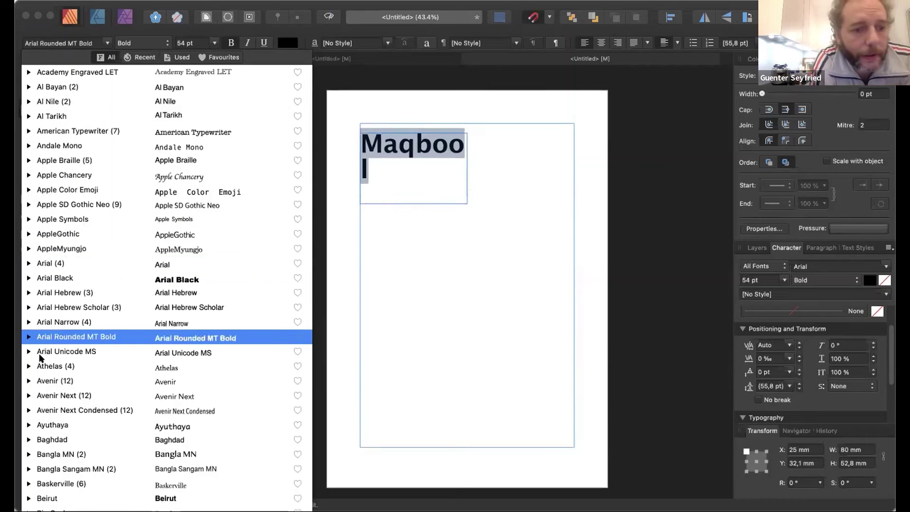
click(46, 382)
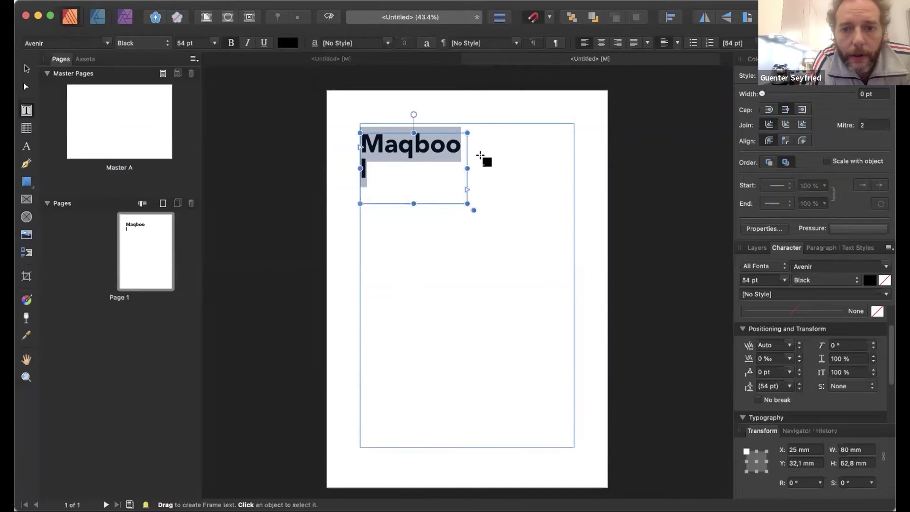
drag(470, 167, 473, 166)
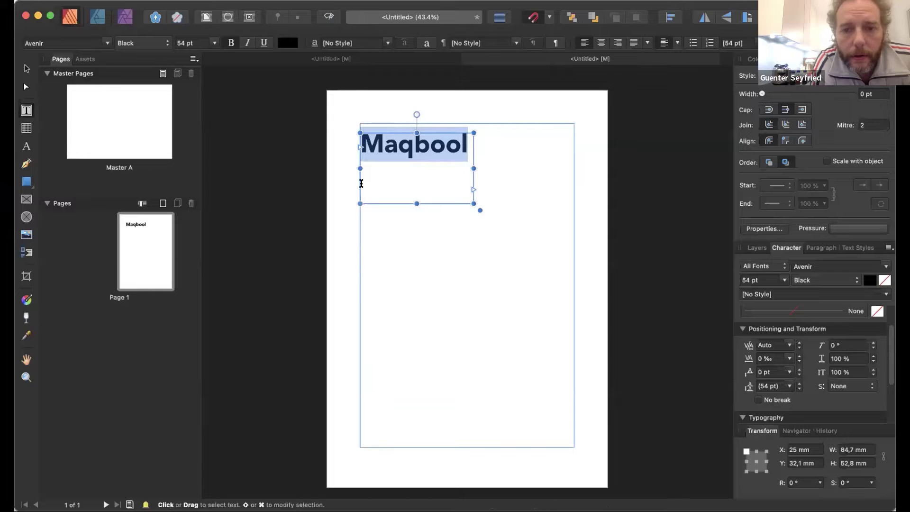
click(149, 45)
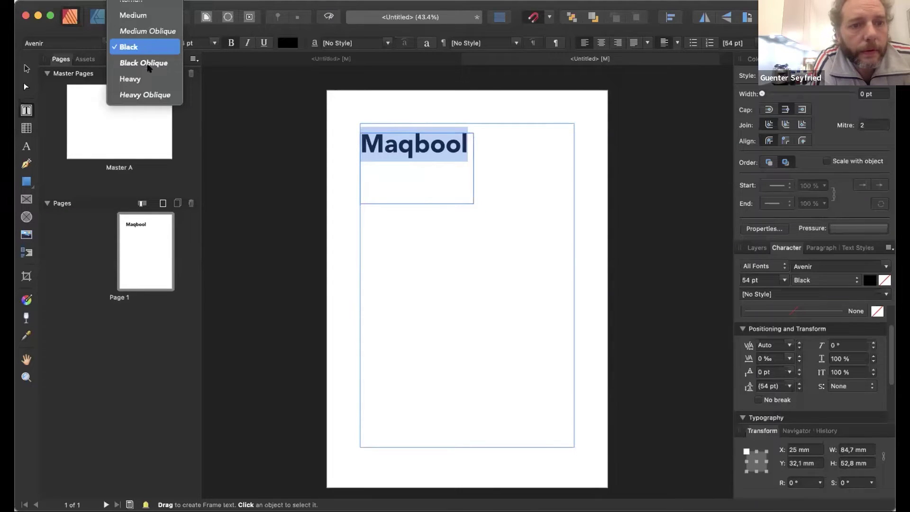
click(140, 81)
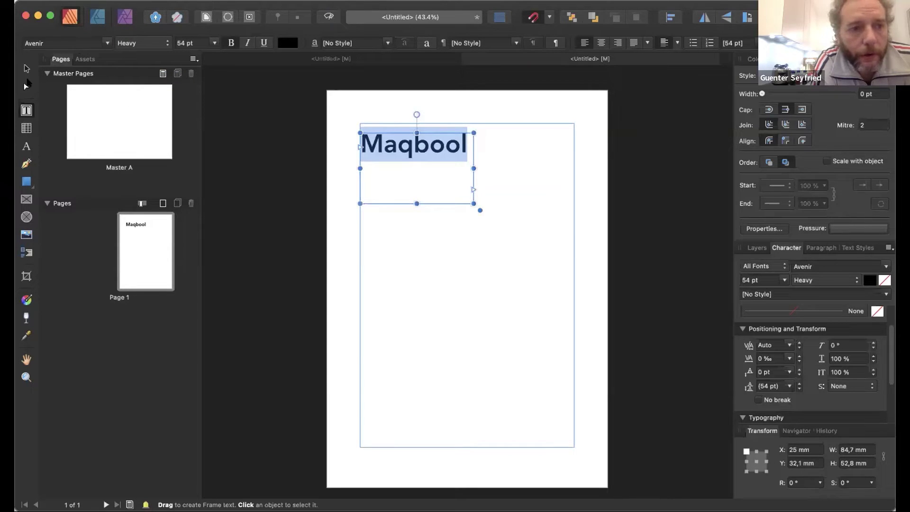
Step: Shorten the text frame to just below the word and shift it slightly down and left across the page margin
key(Escape)
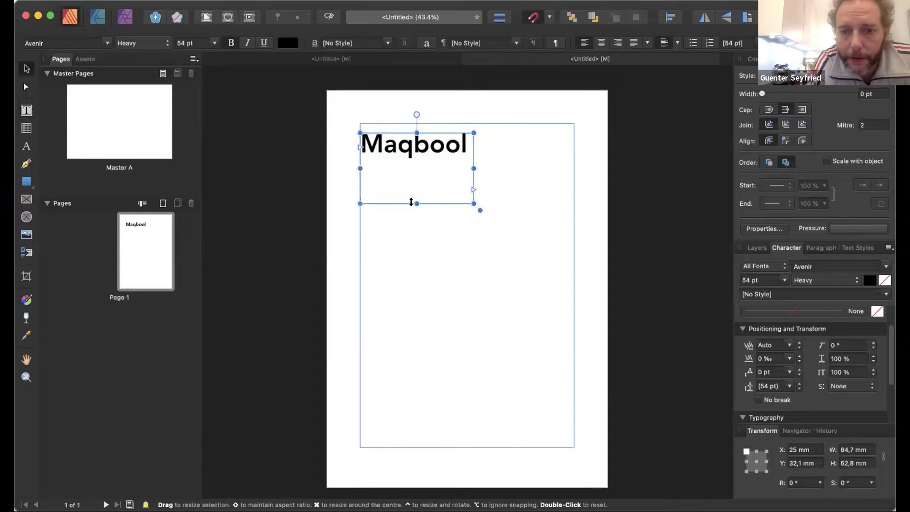
drag(414, 181, 415, 164)
click(432, 223)
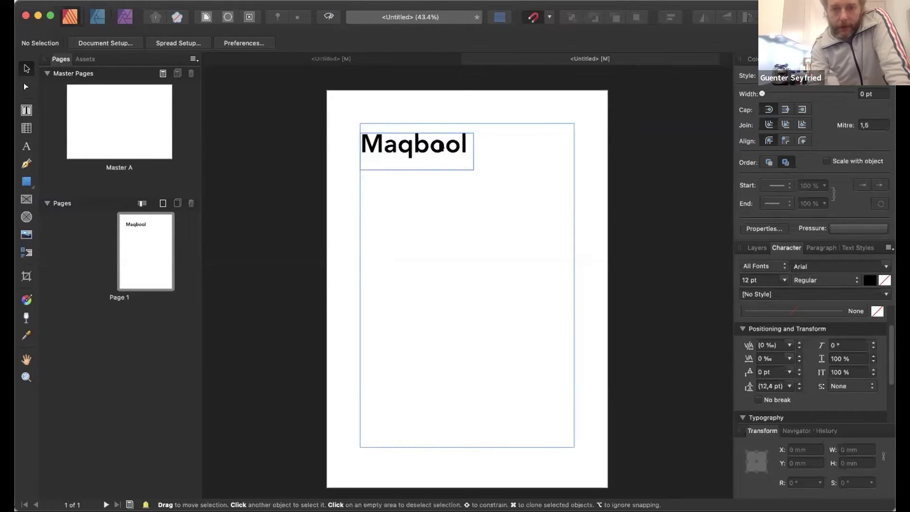
drag(439, 146, 430, 154)
click(417, 229)
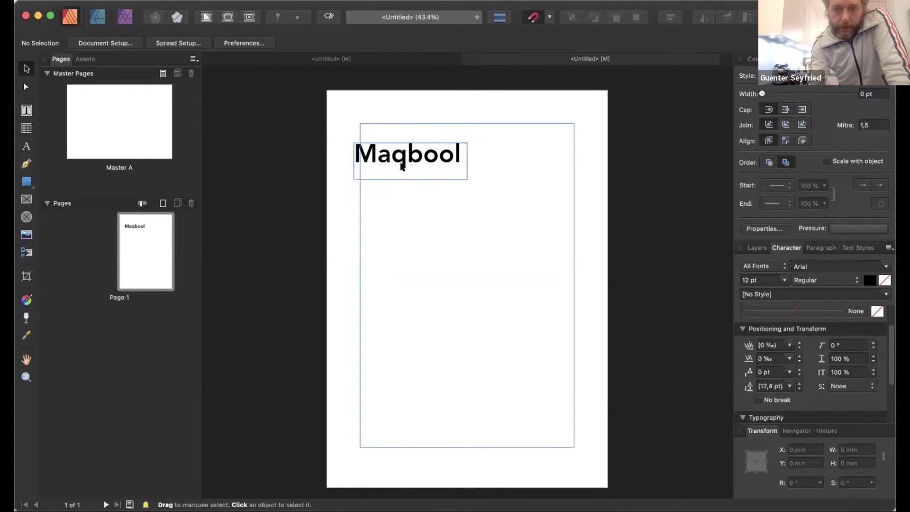
Step: Select the text frame and convert its text to curves
scroll(393, 167, up, 6)
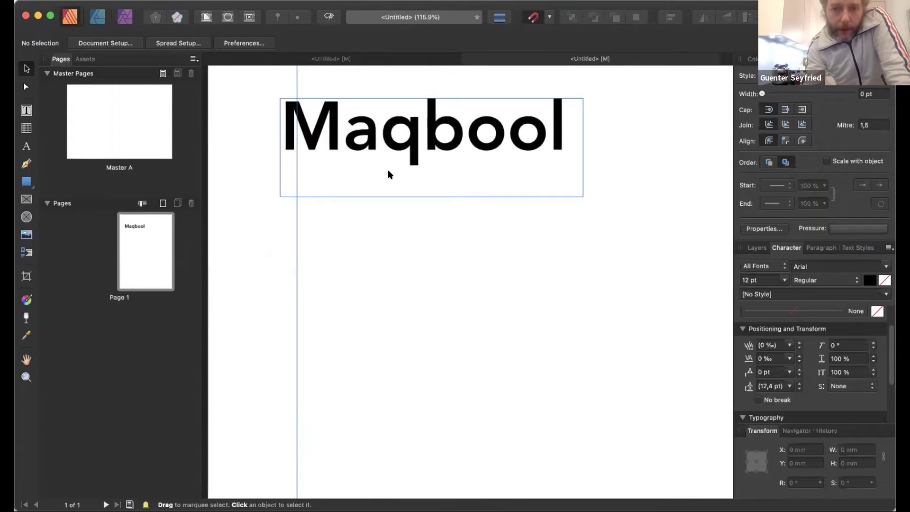
scroll(388, 169, up, 1)
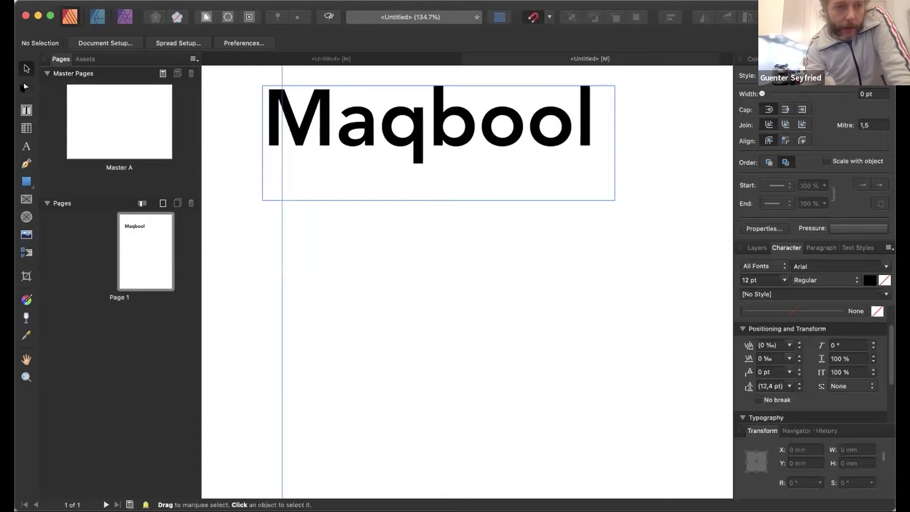
key(a)
key(super+a)
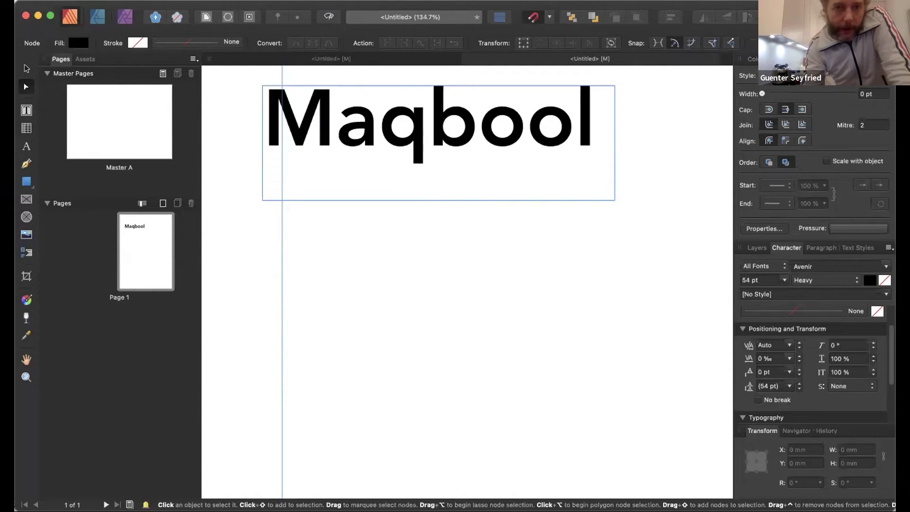
click(237, 1)
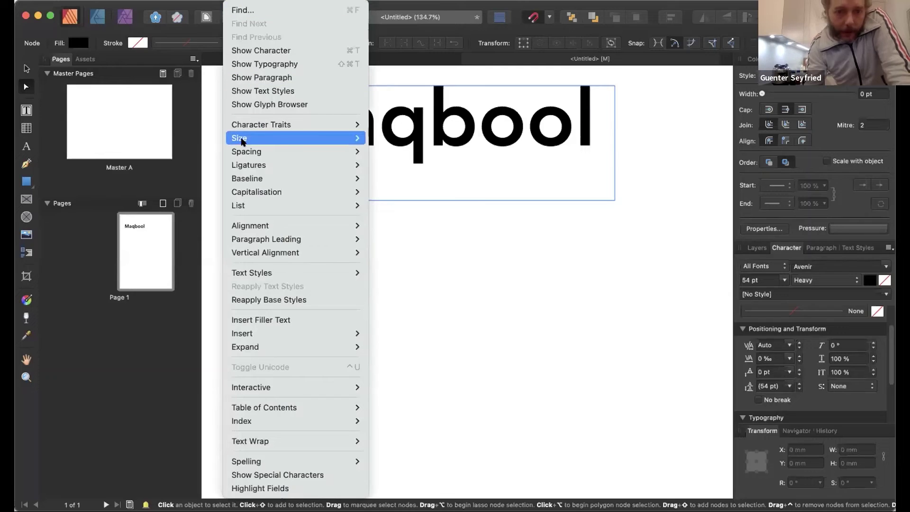
mouse_move(241, 139)
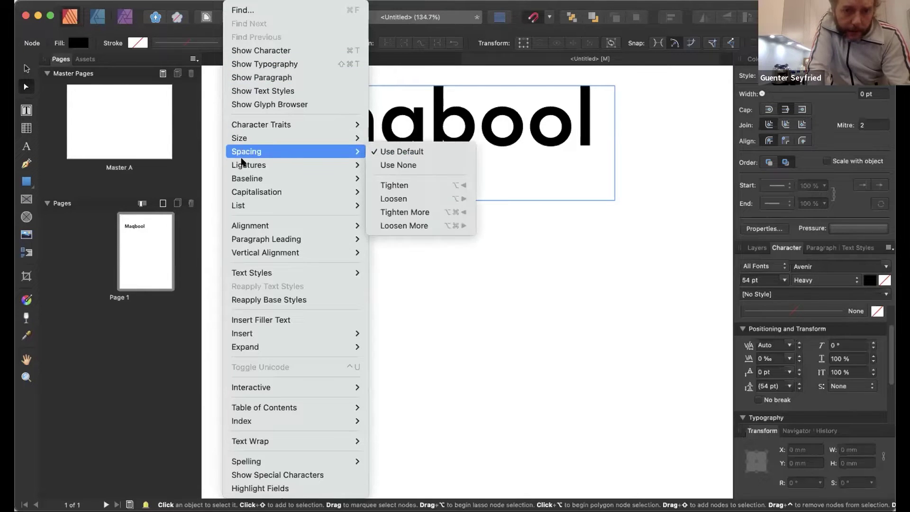
mouse_move(246, 261)
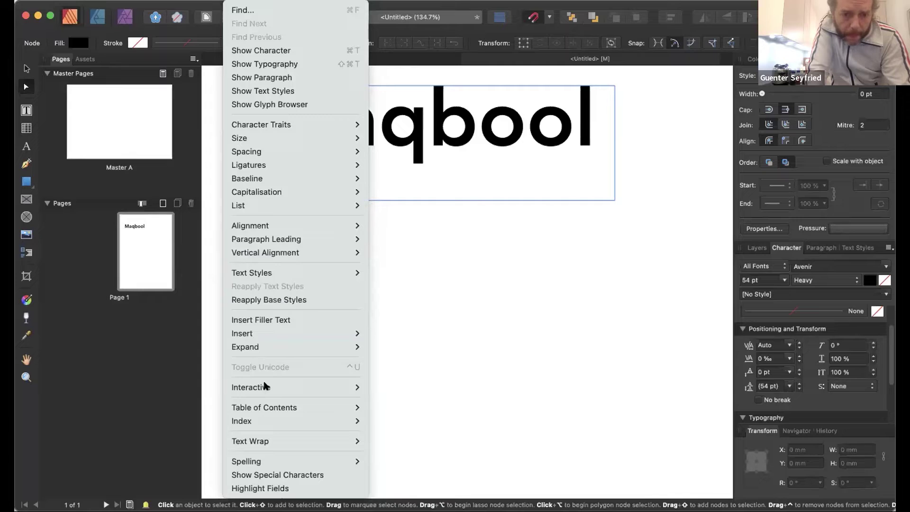
mouse_move(267, 193)
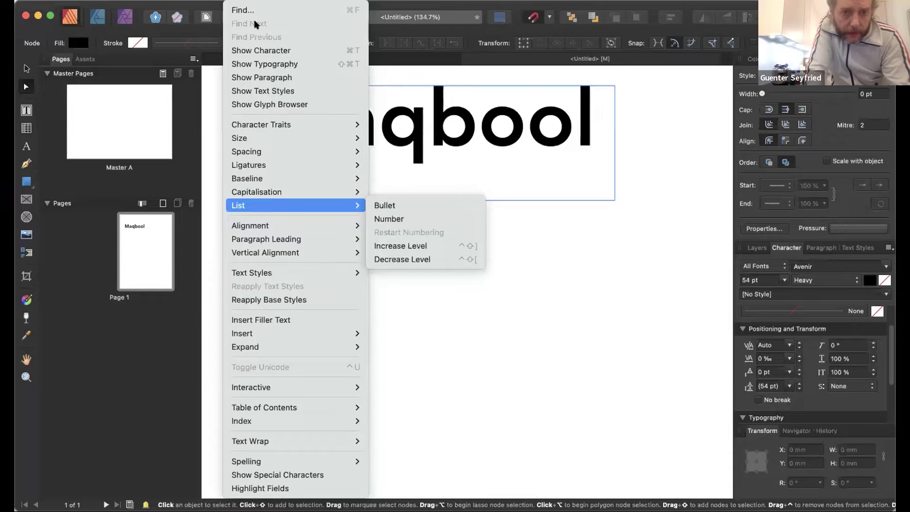
mouse_move(296, 1)
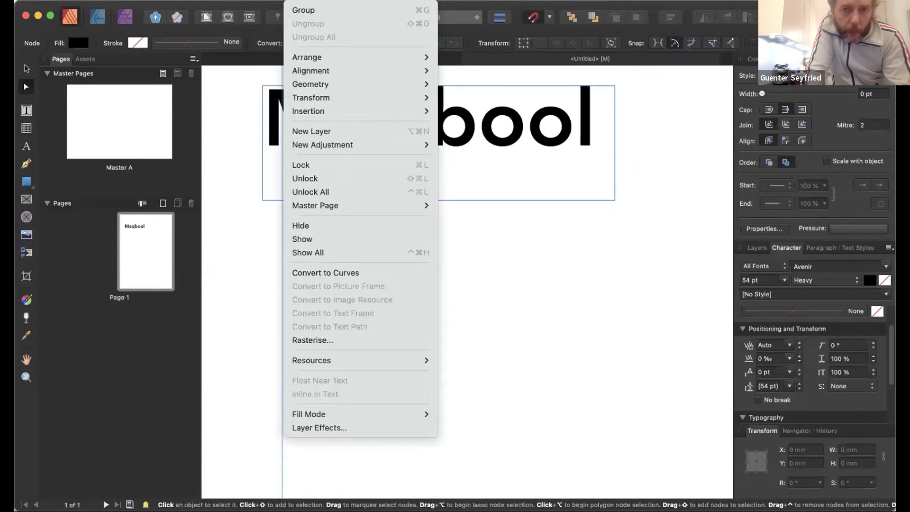
mouse_move(236, 1)
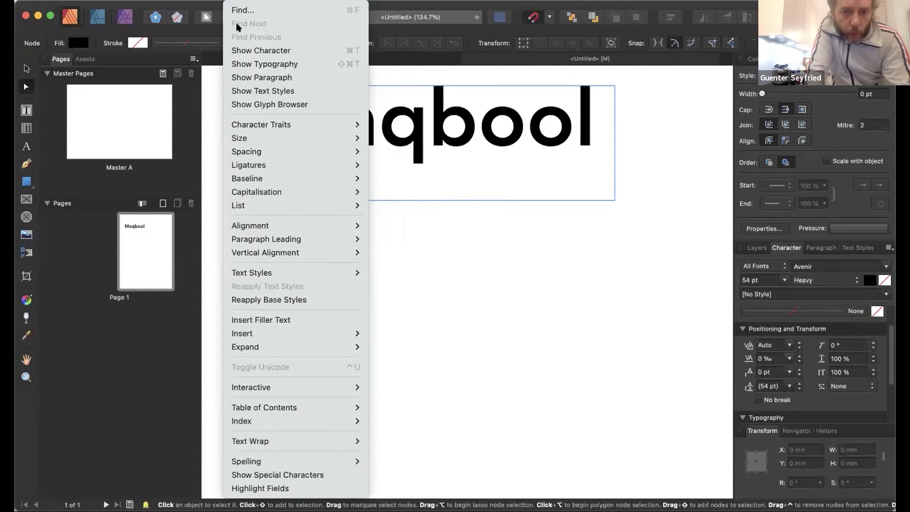
mouse_move(238, 123)
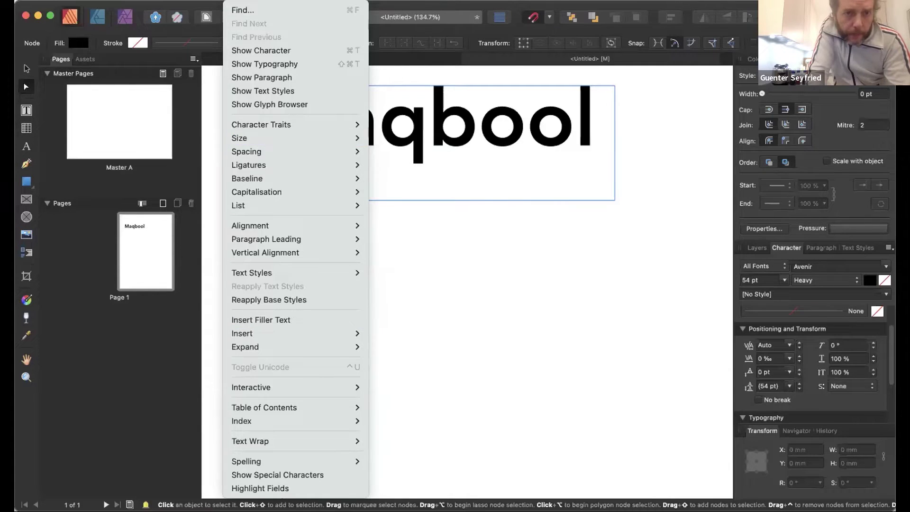
mouse_move(159, 1)
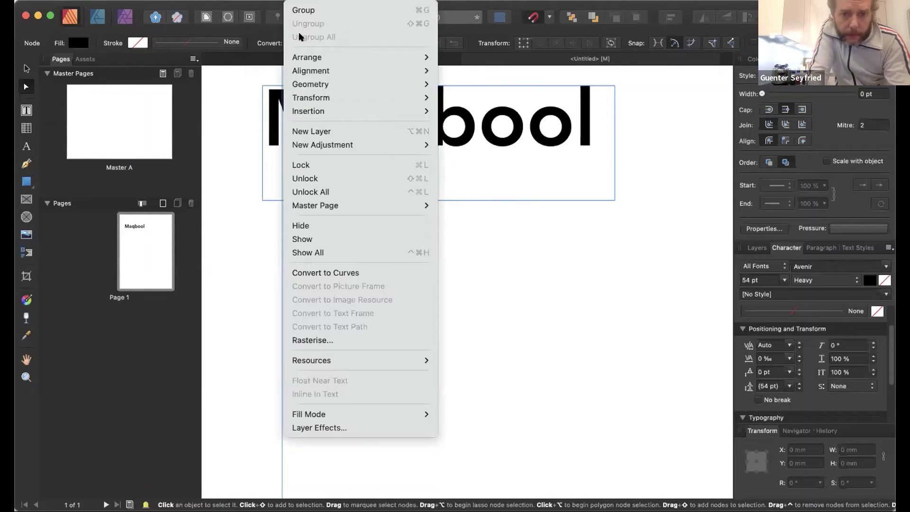
mouse_move(302, 69)
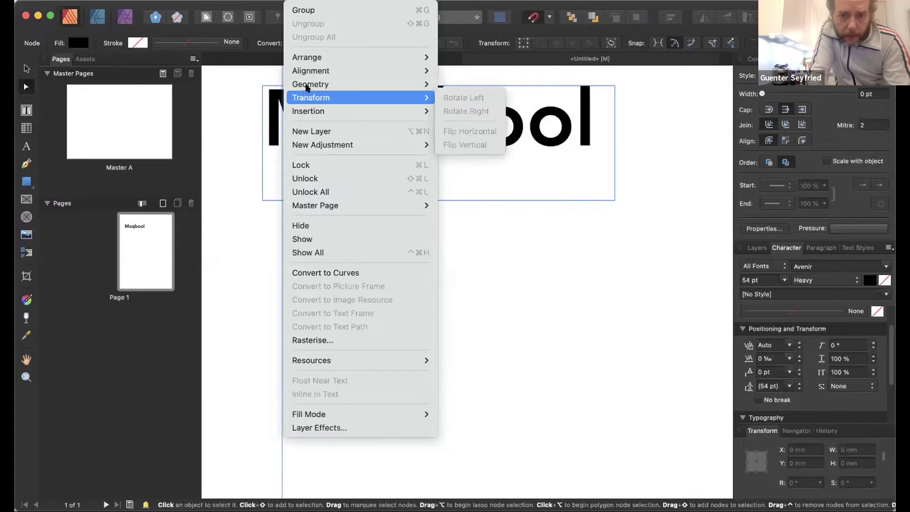
mouse_move(308, 85)
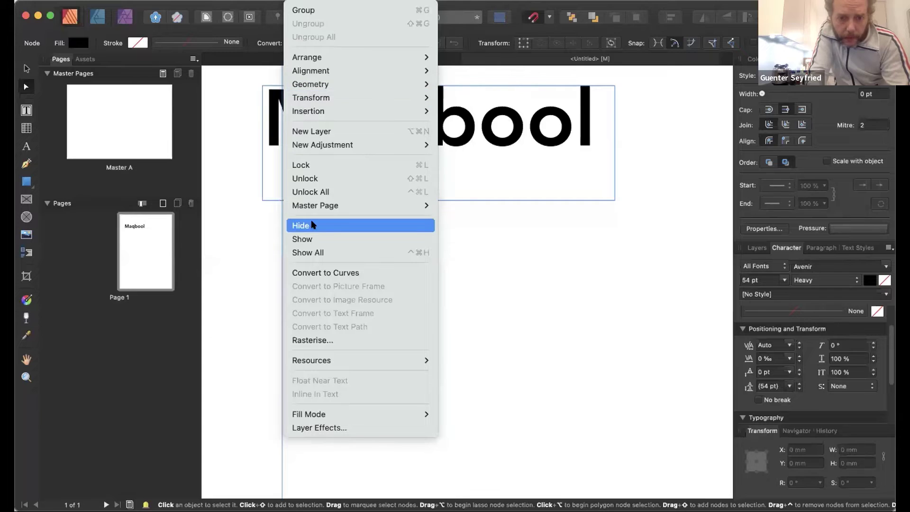
click(311, 271)
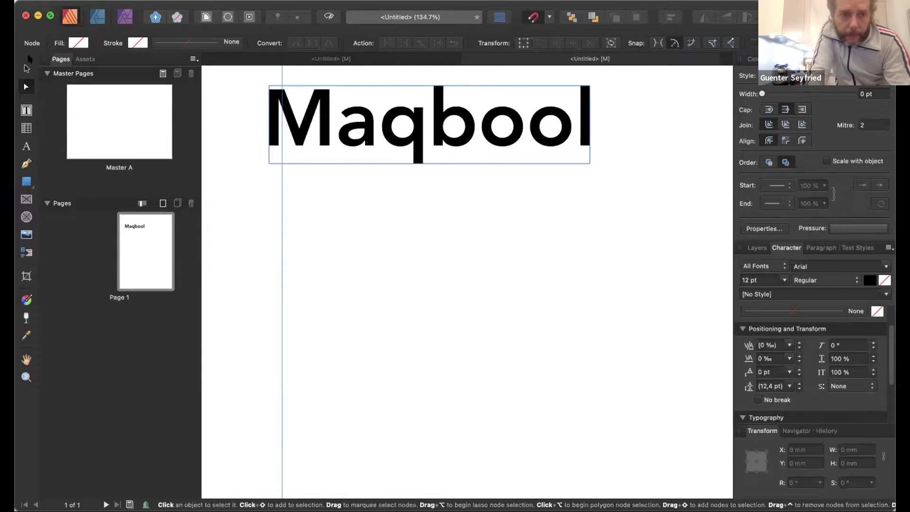
Step: Rasterise the group of letter curves into a pixel layer and deselect it
click(26, 68)
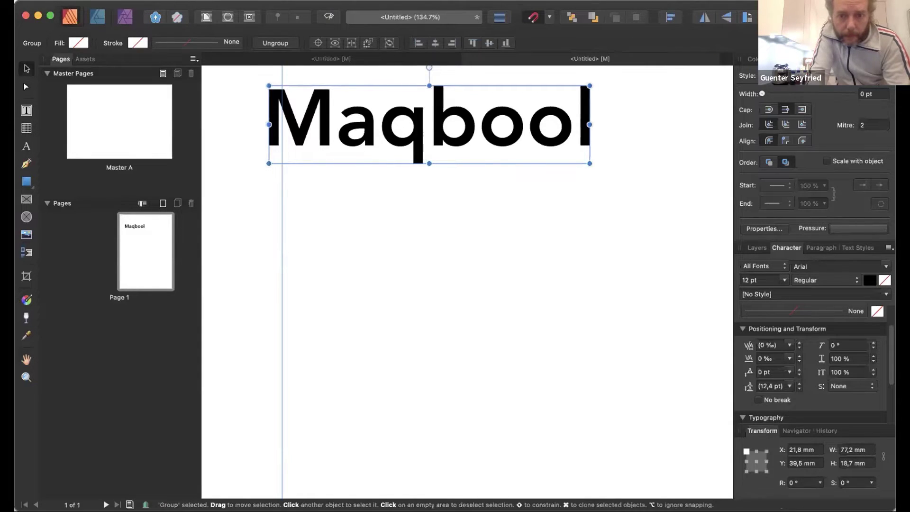
right_click(420, 158)
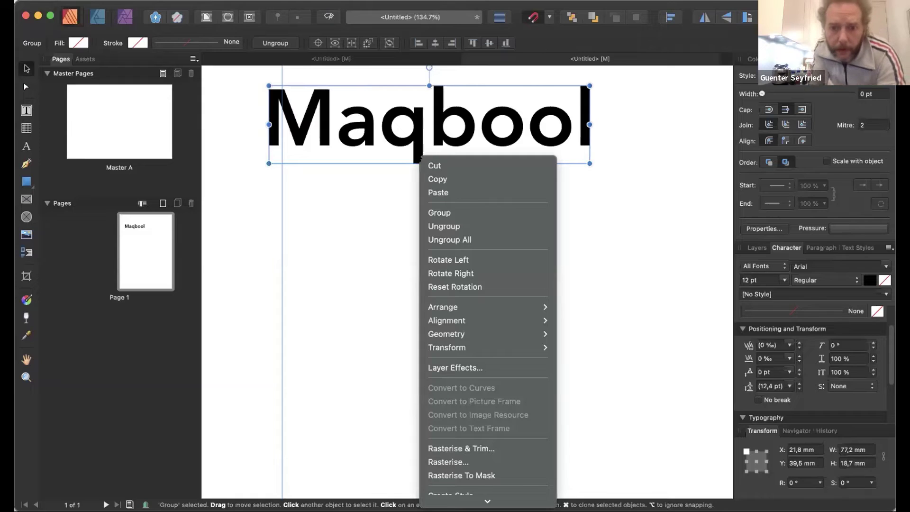
scroll(477, 368, down, 3)
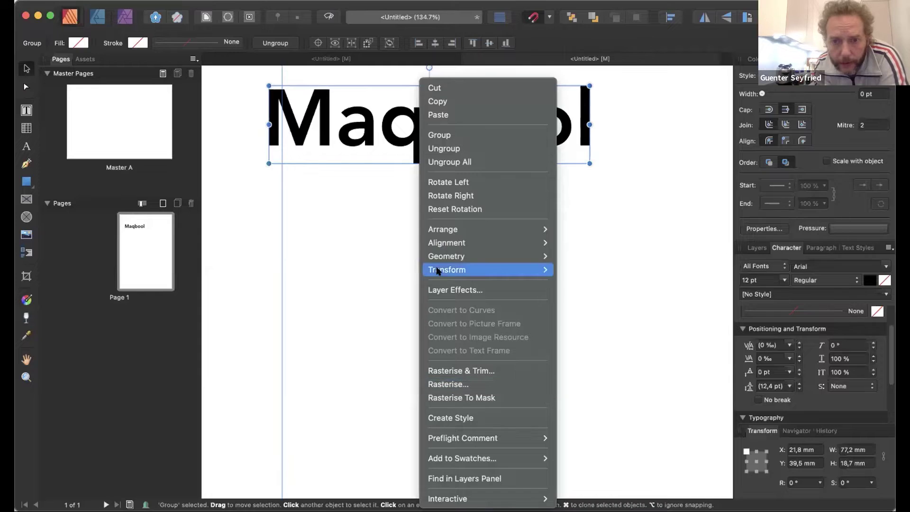
click(440, 381)
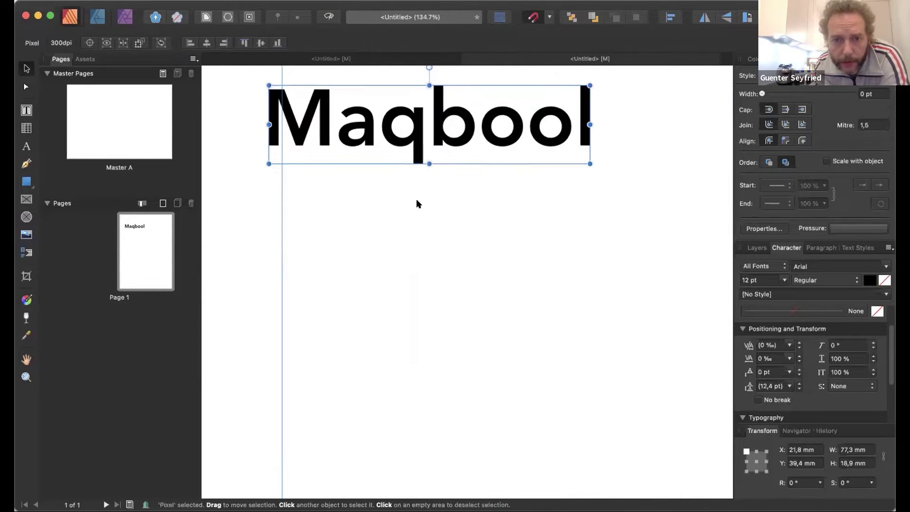
click(409, 207)
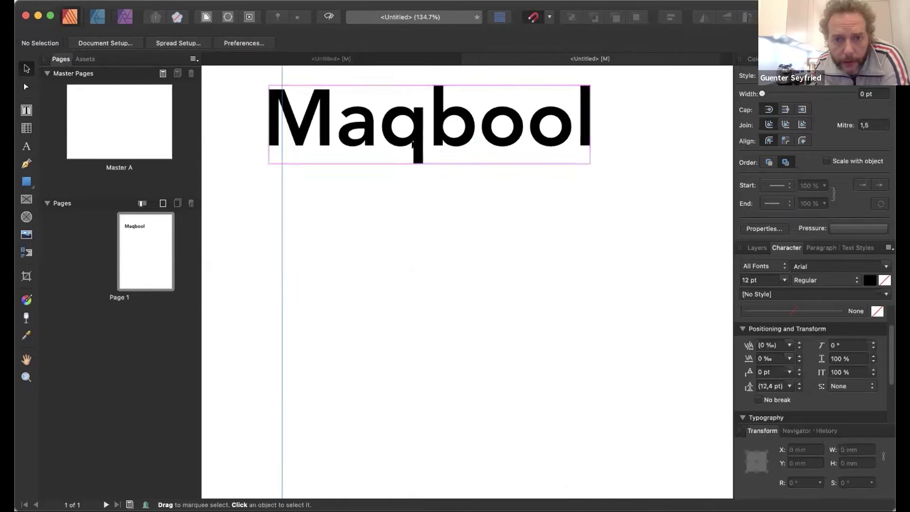
click(412, 143)
right_click(412, 144)
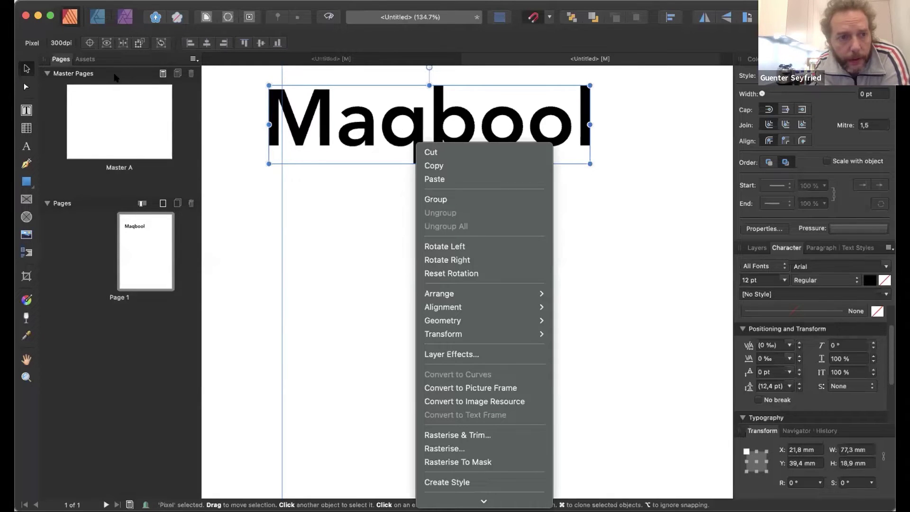
key(Escape)
key(a)
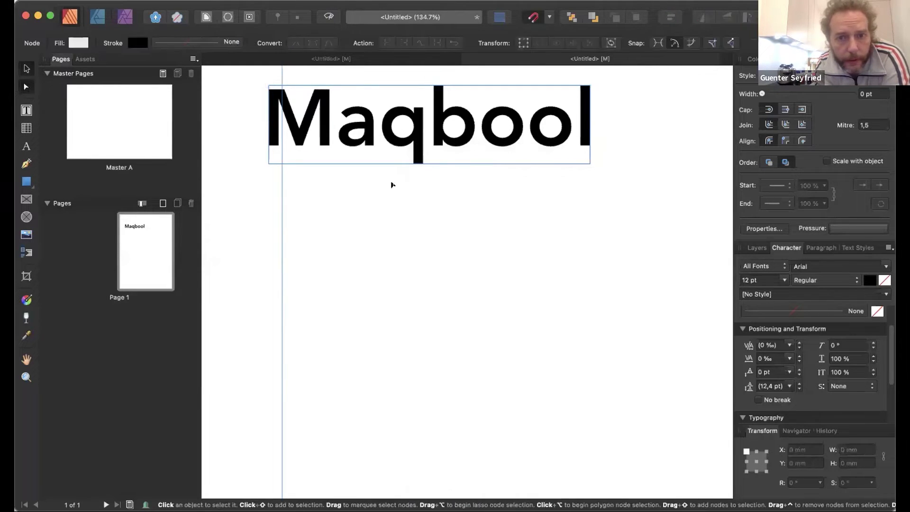
right_click(415, 161)
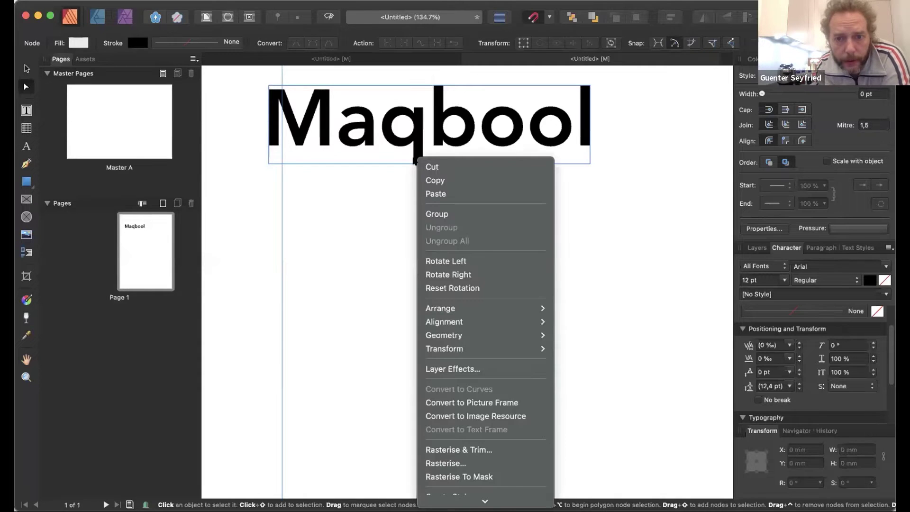
key(Escape)
key(v)
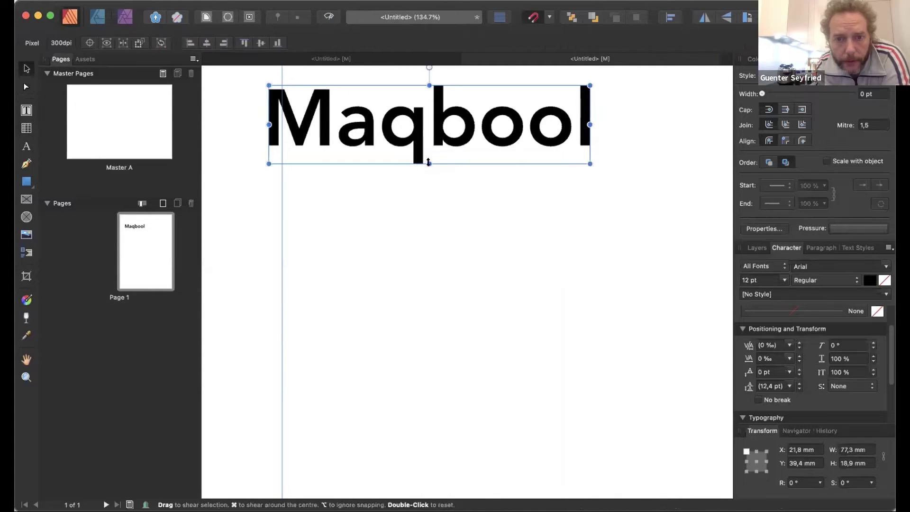
Step: Try stretching the word's pixel layer vertically to about 20 mm high
drag(428, 164, 425, 166)
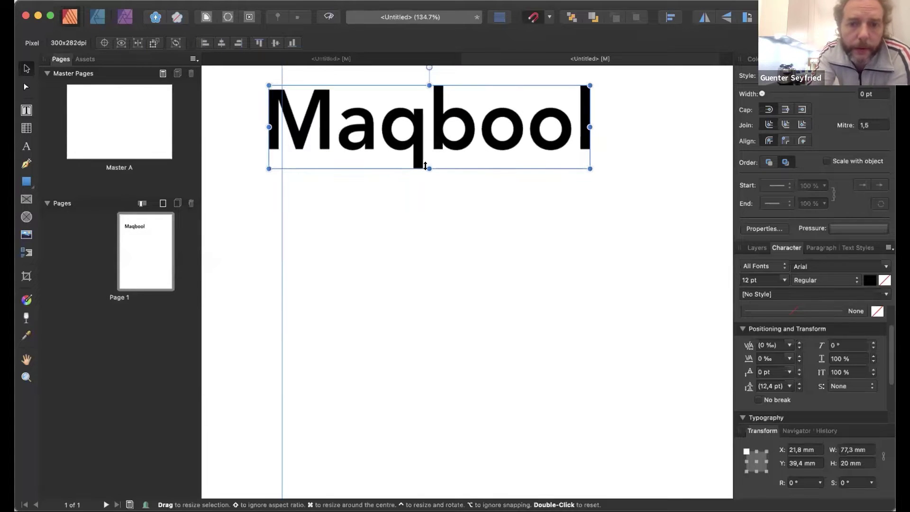
click(427, 170)
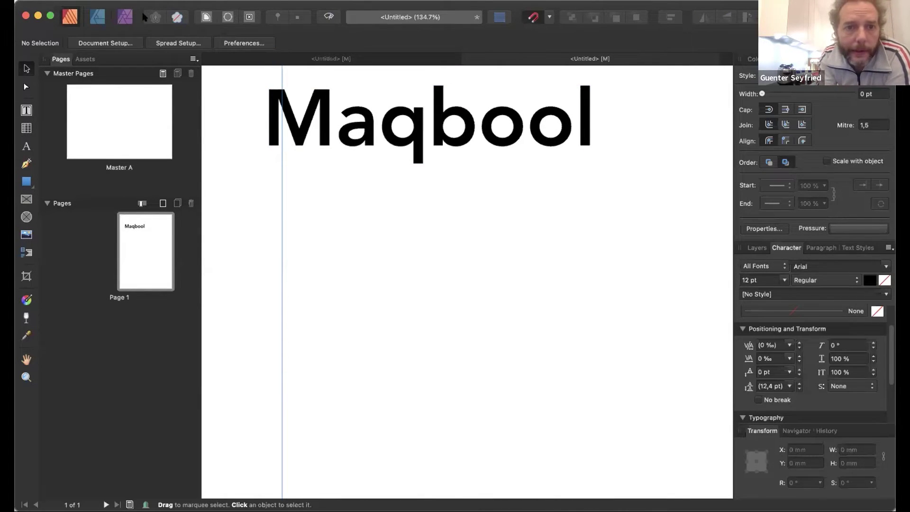
click(218, 16)
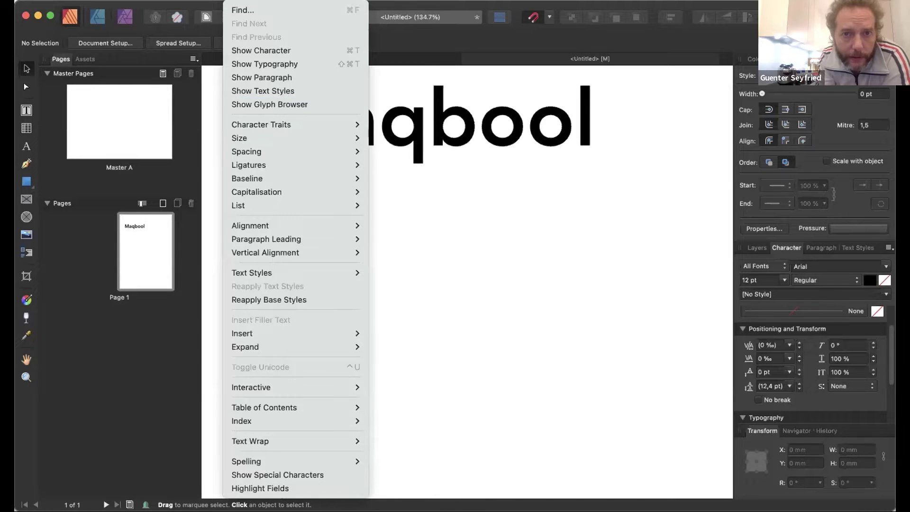
mouse_move(365, 2)
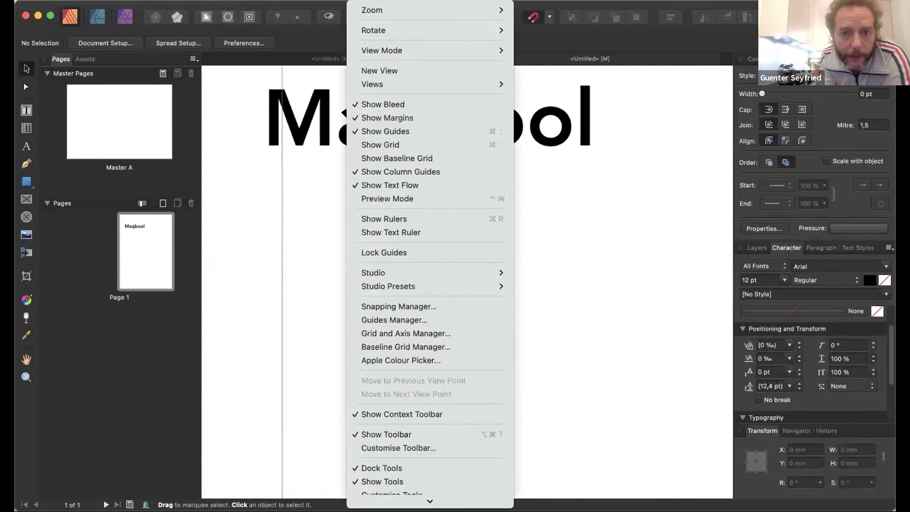
click(264, 210)
Step: Move the rasterised word up and left to about X 17.5 mm, Y 31 mm
scroll(265, 211, down, 5)
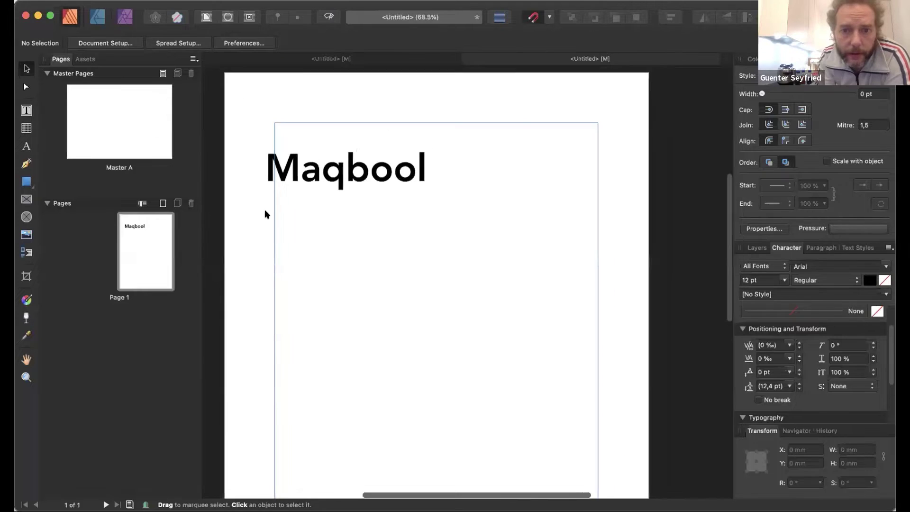
scroll(264, 214, down, 3)
click(278, 180)
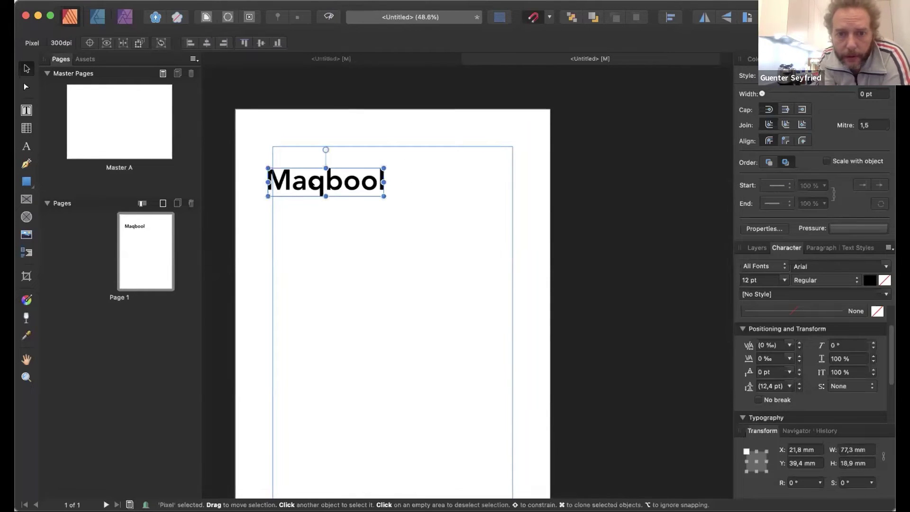
mouse_move(317, 176)
mouse_down()
mouse_move(308, 156)
mouse_move(310, 163)
mouse_up()
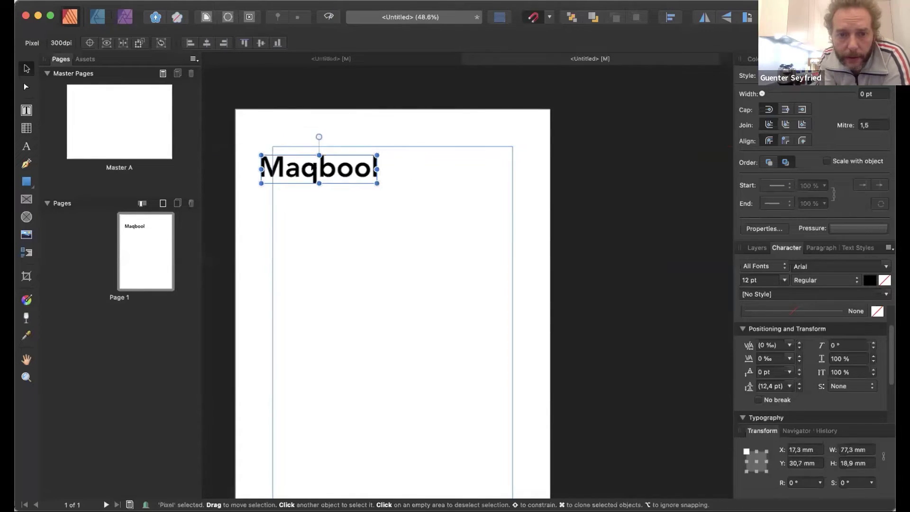
Step: Draw a picture frame about 2.1 mm wide and 7 mm high directly below the q's descender, matching the stem width
scroll(344, 235, up, 2)
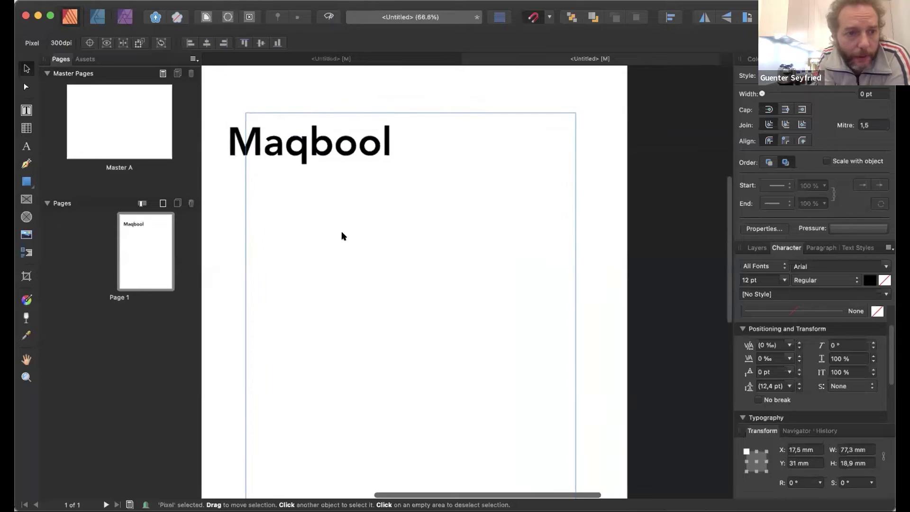
click(26, 199)
scroll(273, 220, up, 3)
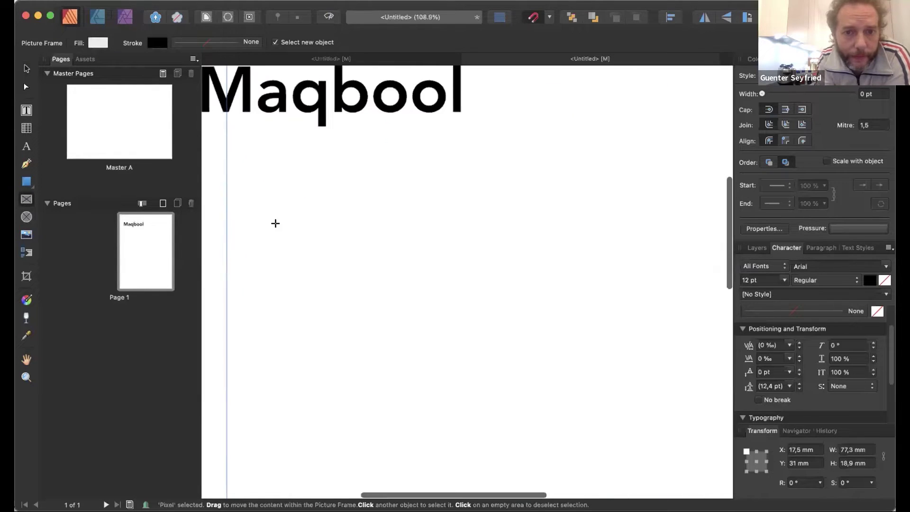
scroll(275, 223, up, 5)
scroll(275, 224, left, 2)
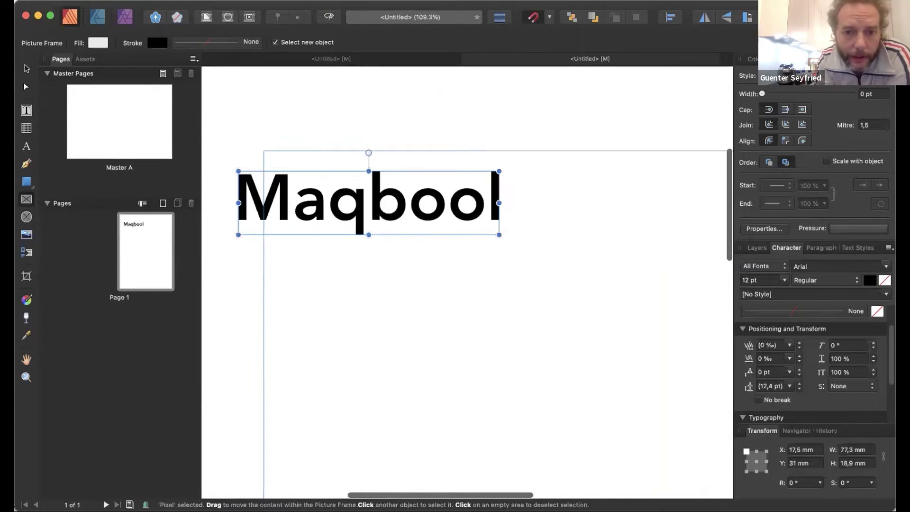
scroll(322, 220, up, 4)
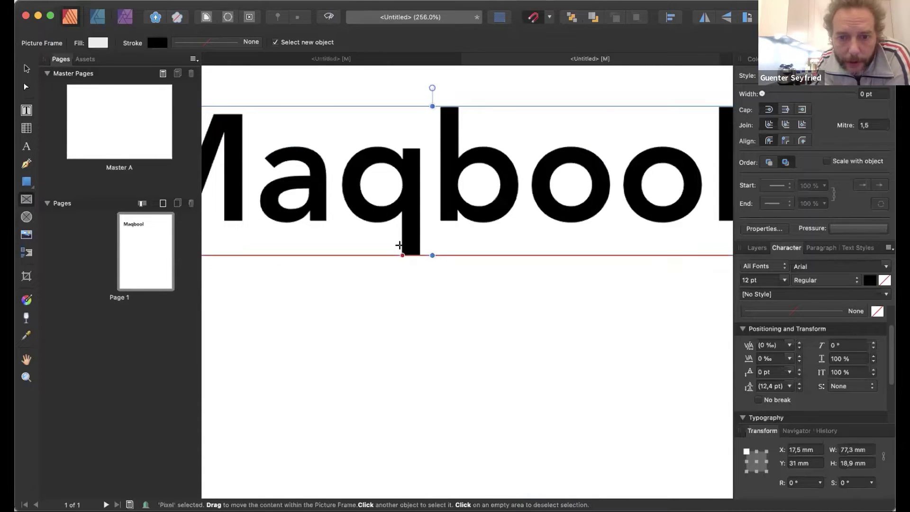
drag(402, 255, 415, 309)
click(457, 307)
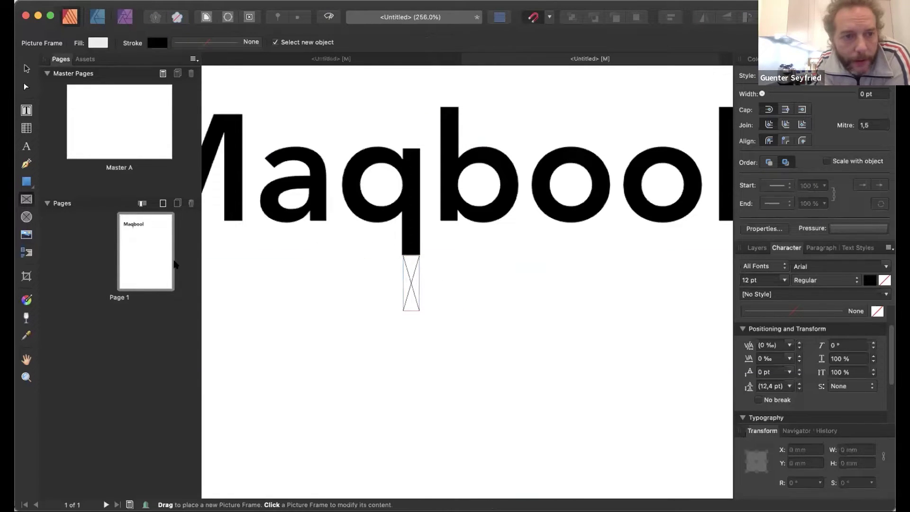
Step: Swap the picture frame's fill and stroke so it has a black fill and no stroke, and deselect it
click(26, 71)
click(404, 274)
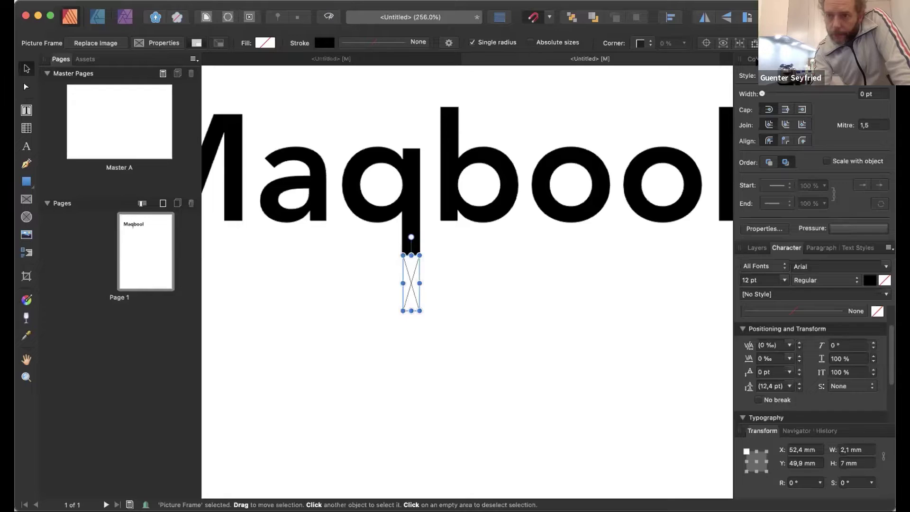
click(752, 59)
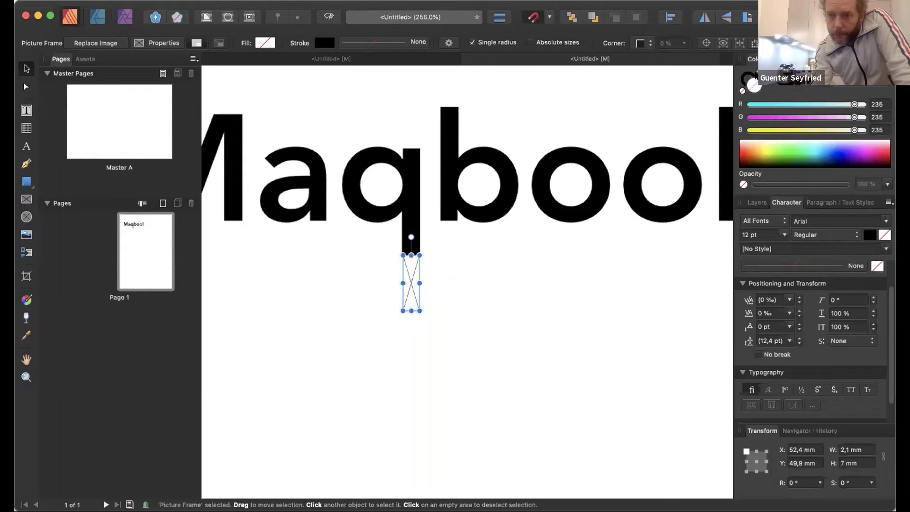
key(shift+x)
key(super+d)
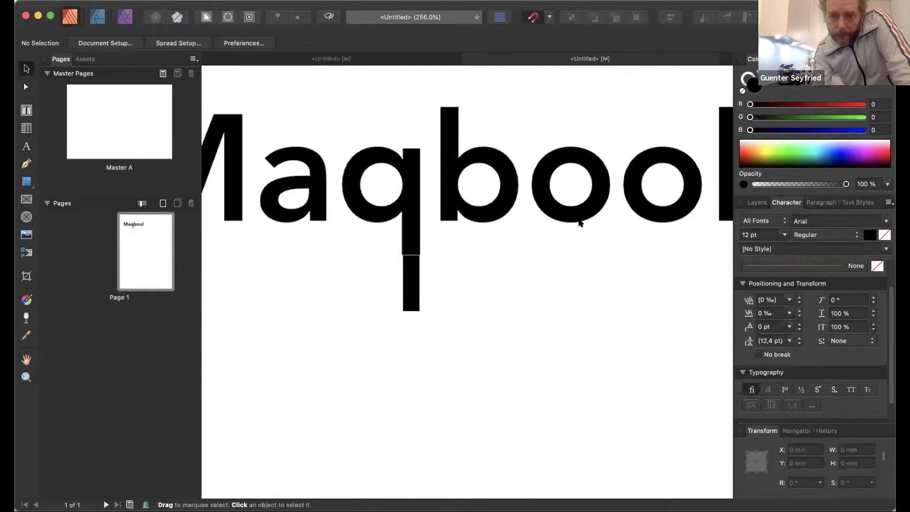
Step: Resize the black frame to about 2.3 by 8.9 mm so it overlaps the q's descender and lines up with its stem
click(406, 283)
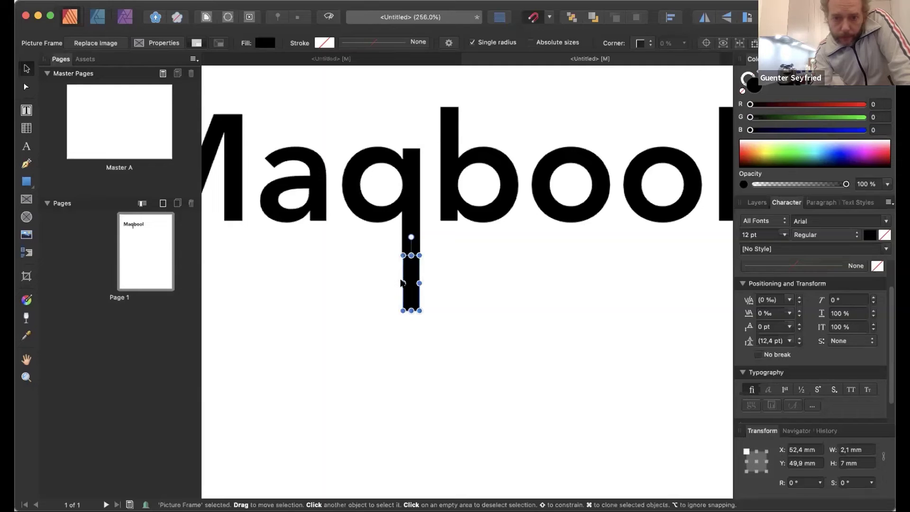
drag(398, 282, 411, 240)
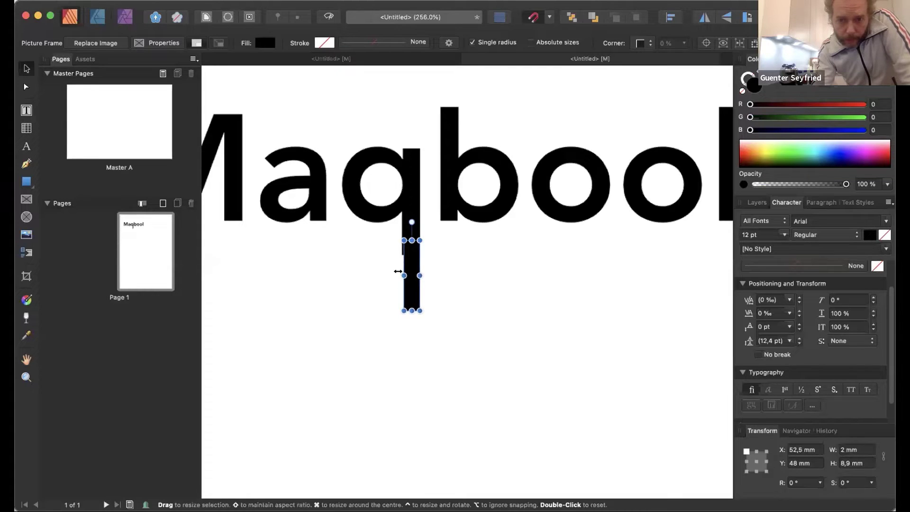
drag(398, 271, 396, 271)
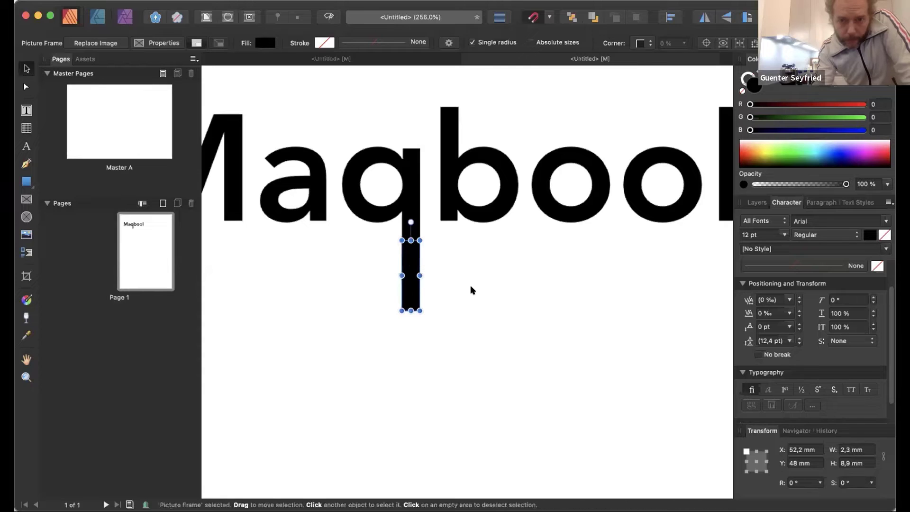
click(472, 289)
click(411, 275)
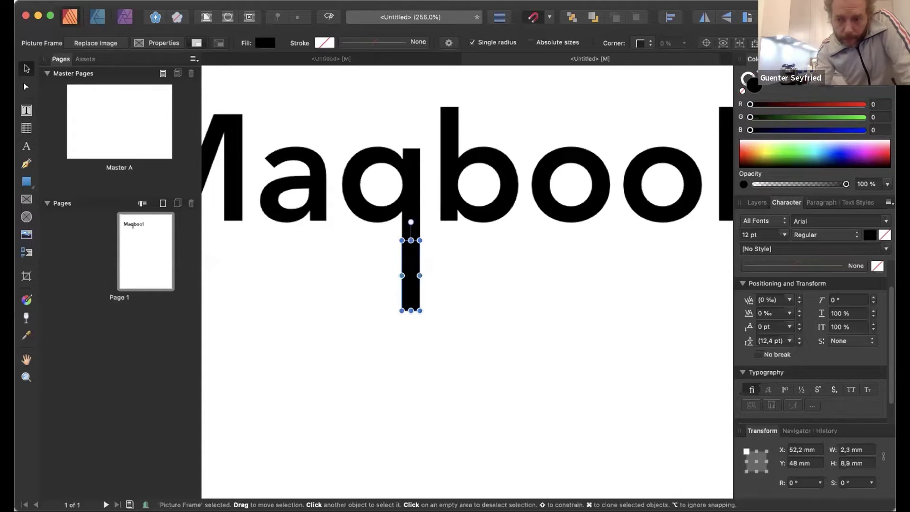
click(471, 339)
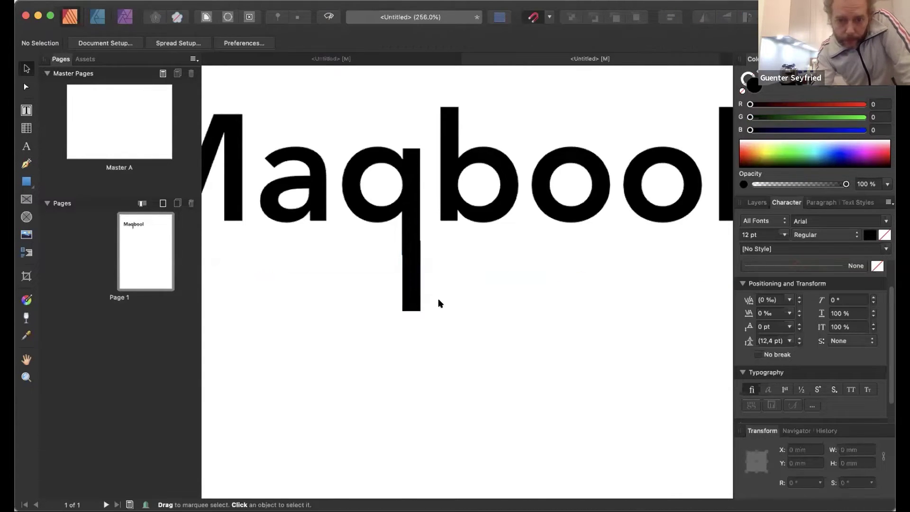
click(410, 274)
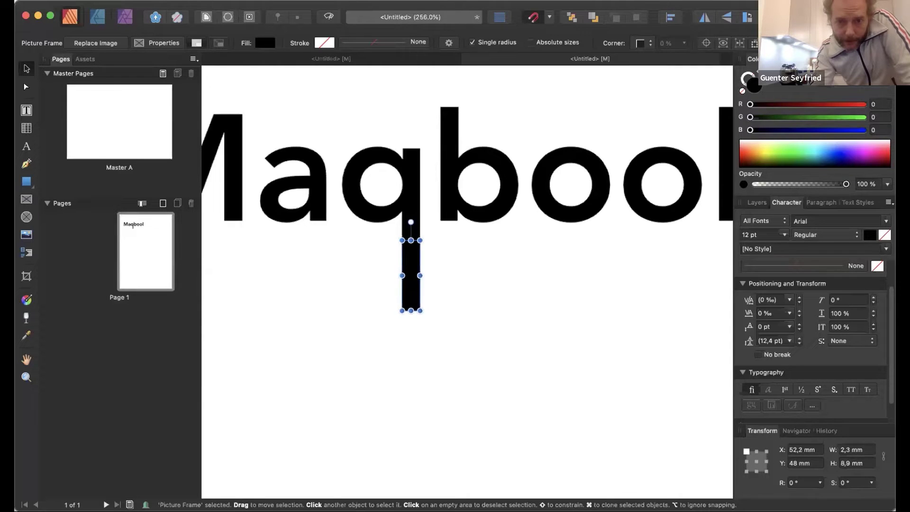
click(492, 310)
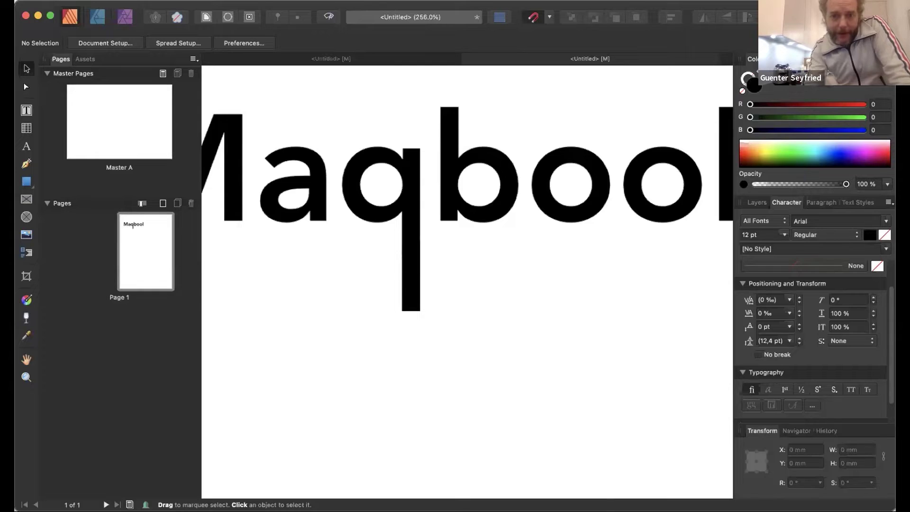
Step: Duplicate the black frame from the q's descender onto the top of the b's ascender, aligned with its stem
scroll(400, 294, up, 3)
click(416, 353)
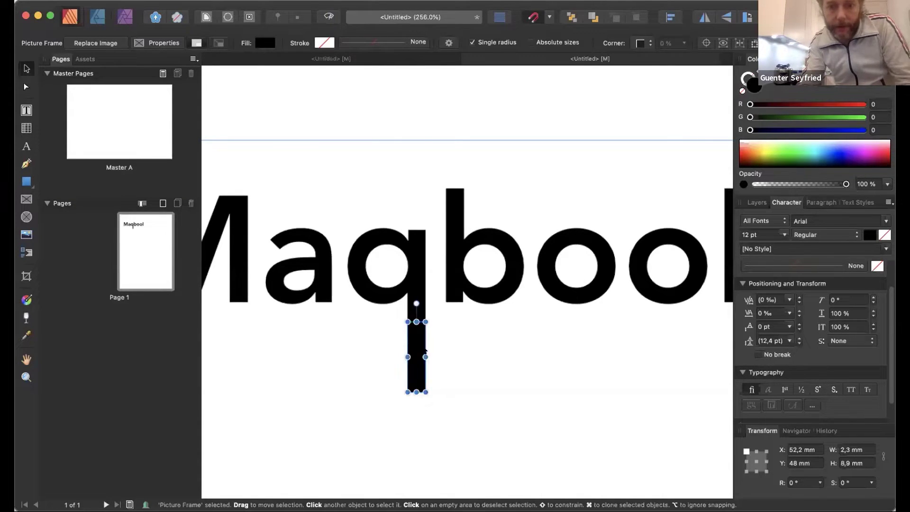
drag(416, 356, 463, 211)
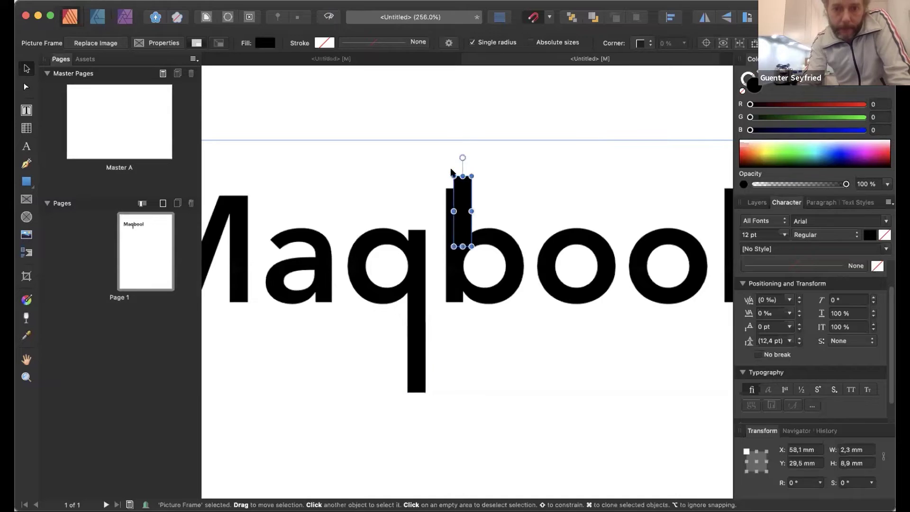
drag(451, 170, 443, 111)
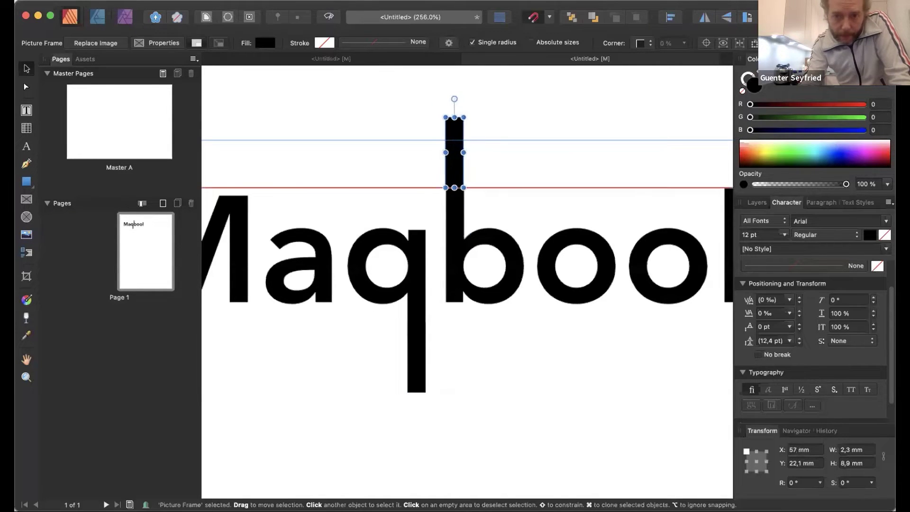
click(499, 174)
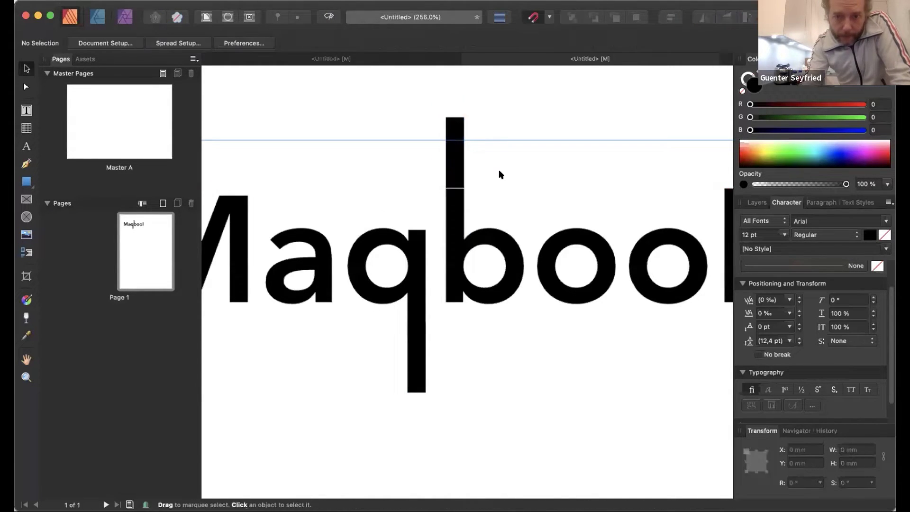
Step: Shift the copied frame to about X 57.1 mm, Y 23.2 mm so it overlaps the b's ascender without a gap
click(454, 161)
drag(455, 161, 444, 183)
click(497, 183)
click(446, 178)
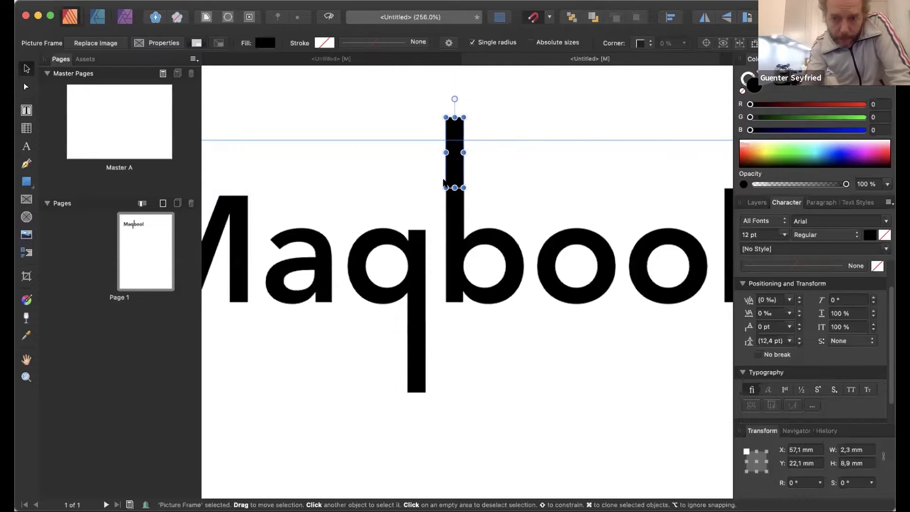
click(521, 170)
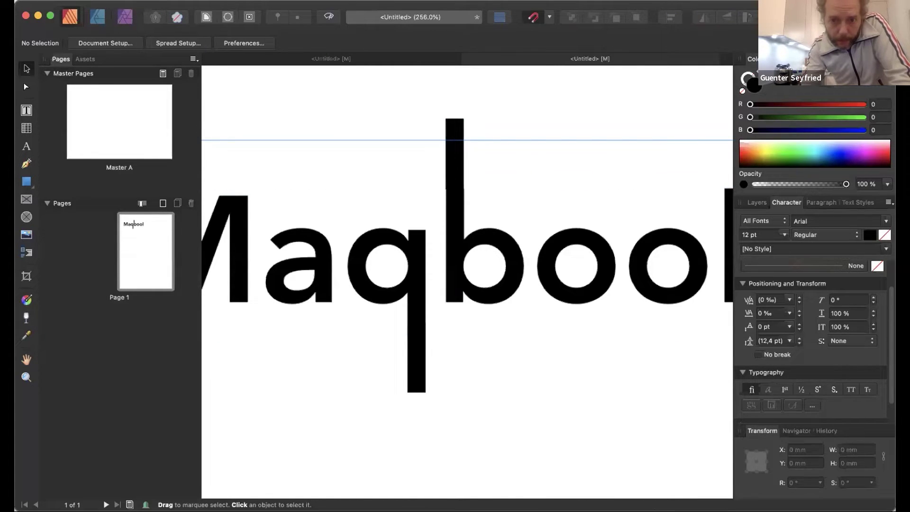
click(455, 154)
drag(454, 154, 455, 162)
key(Up)
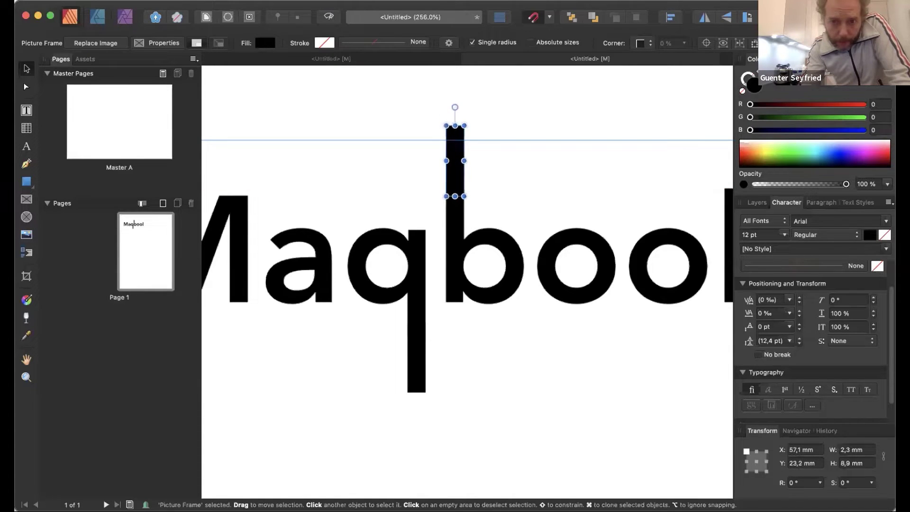
click(412, 180)
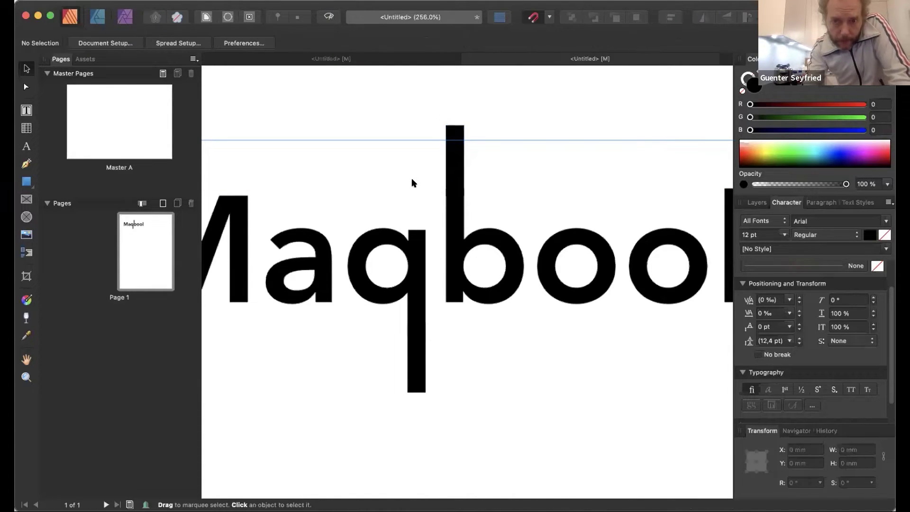
Step: Group the word with both stem extensions and slightly narrow the group horizontally from its right side
scroll(400, 182, down, 6)
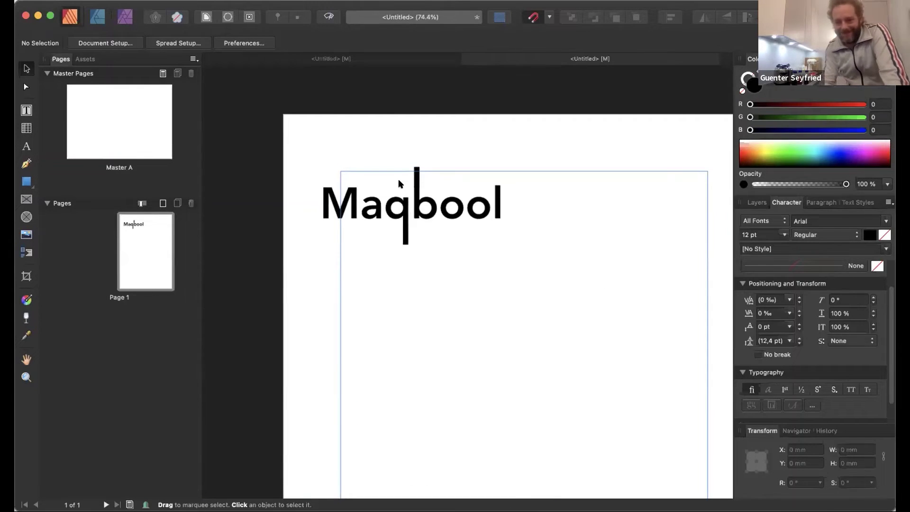
scroll(397, 185, down, 1)
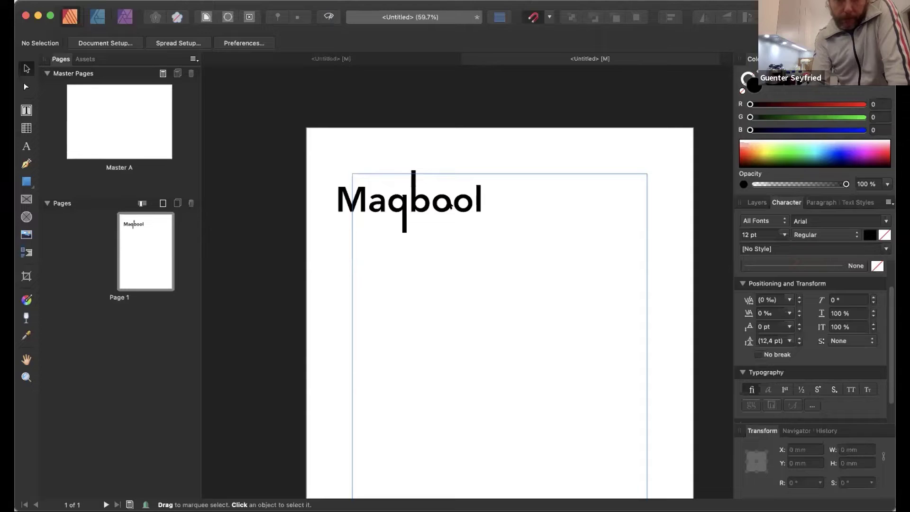
scroll(415, 192, right, 2)
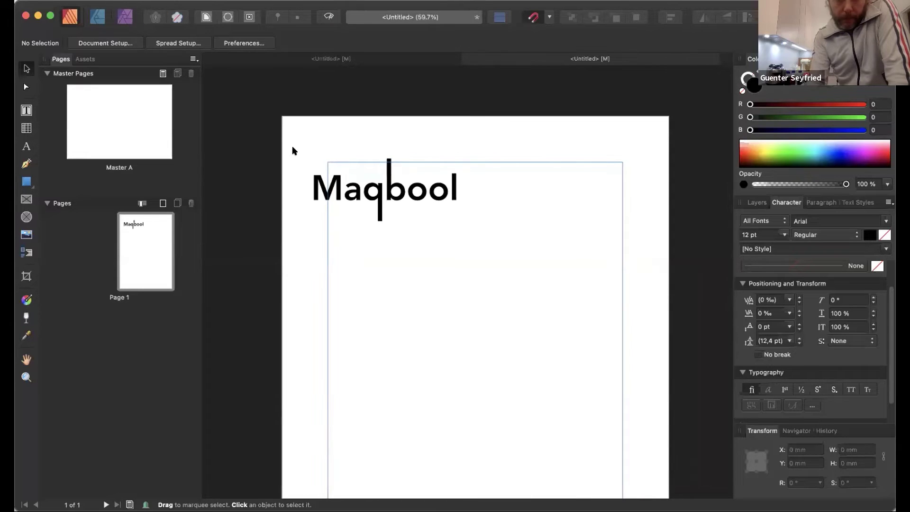
drag(298, 134, 479, 238)
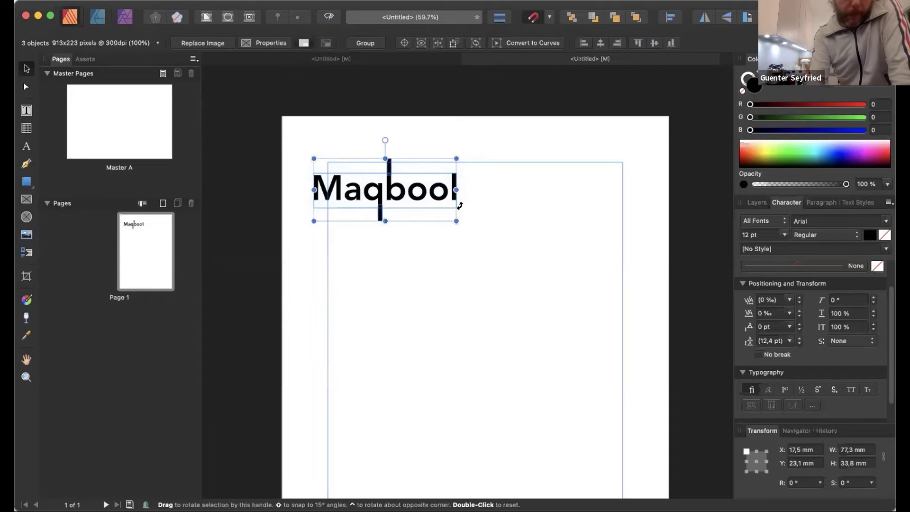
key(super+g)
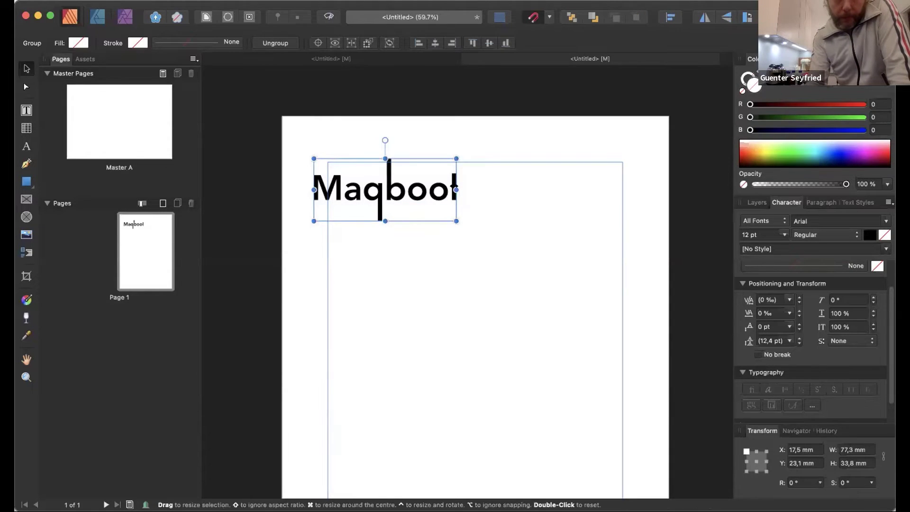
drag(450, 186, 444, 185)
click(451, 268)
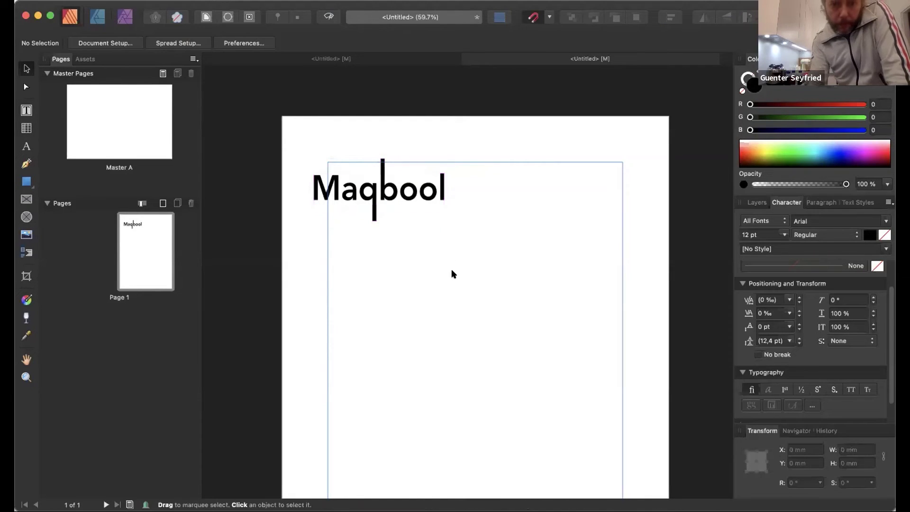